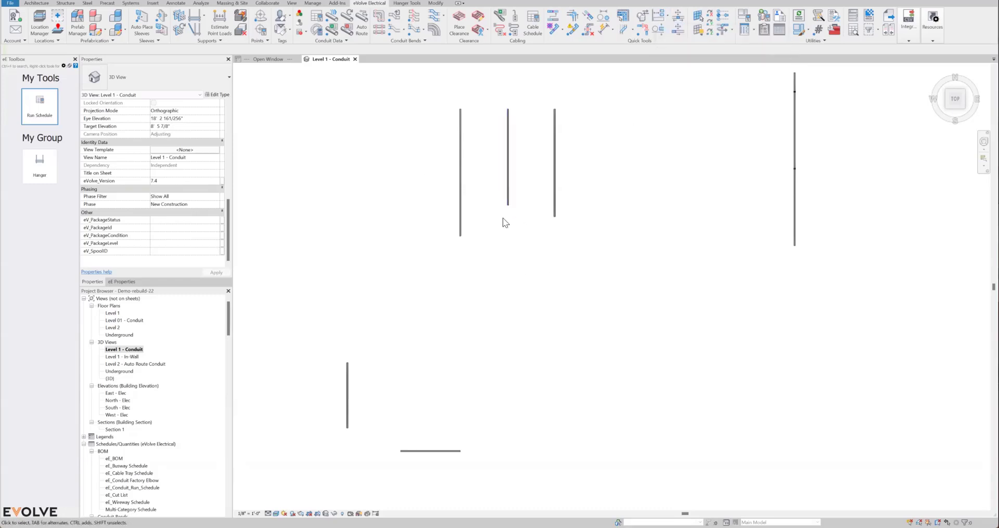
# - Use Extend and Align to extend the middle and right conduits to the lower end of the left conduit
pyautogui.scroll(3, 506, 207)
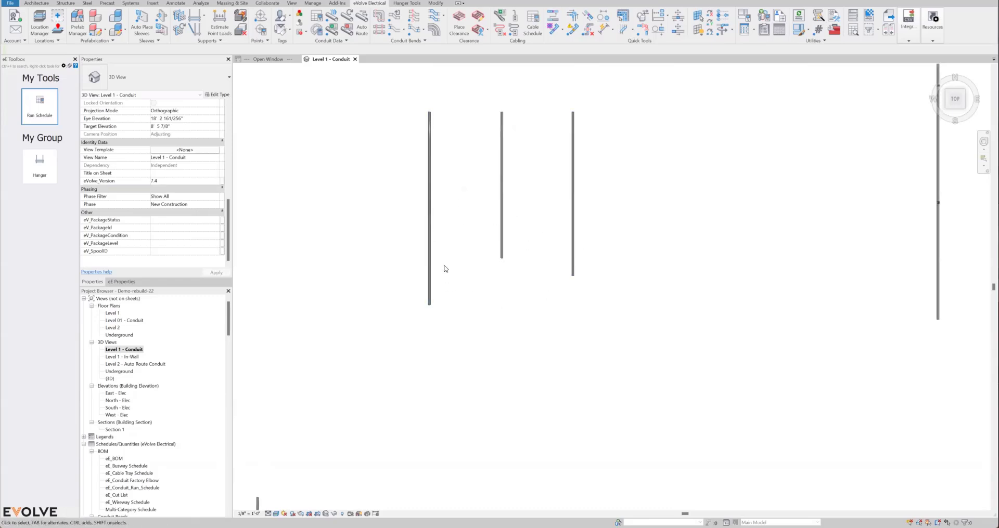
pyautogui.click(658, 16)
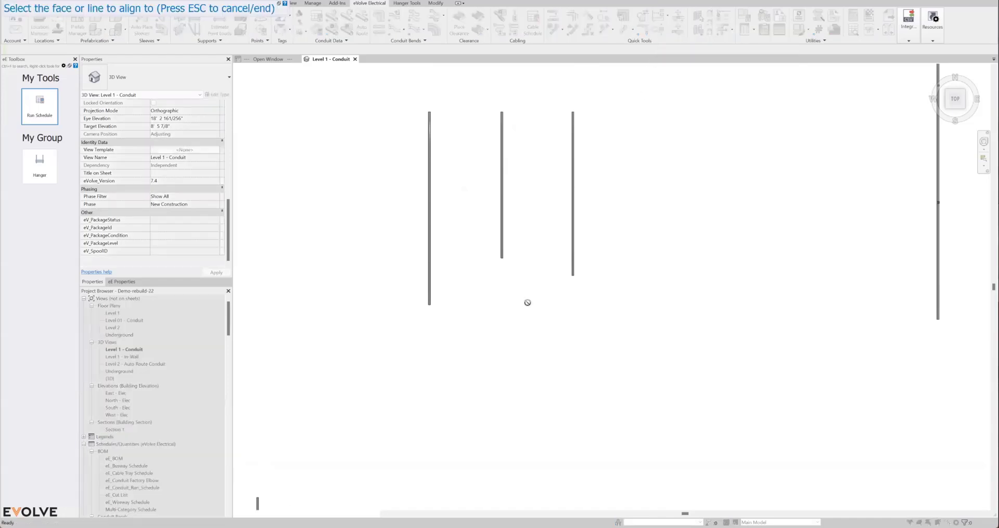
pyautogui.click(429, 306)
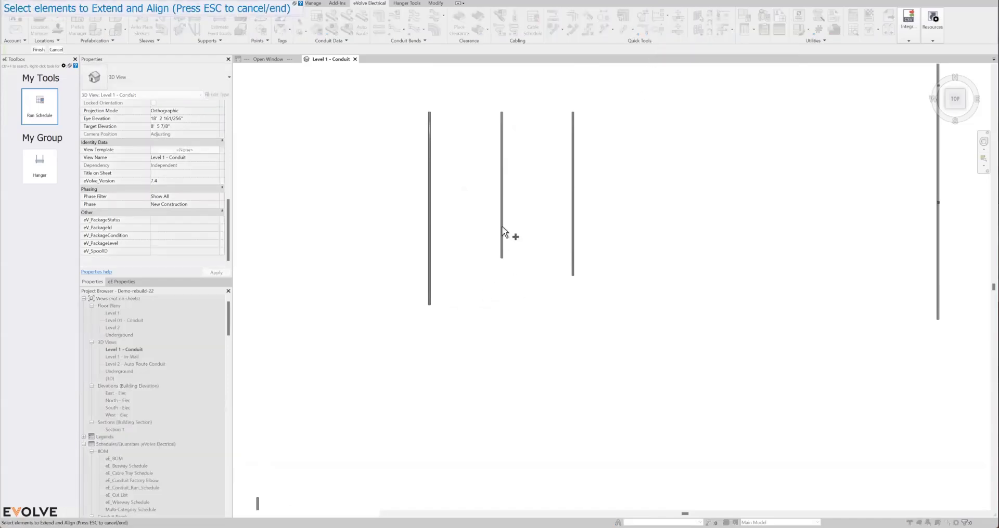
pyautogui.moveTo(610, 205); pyautogui.dragTo(472, 271)
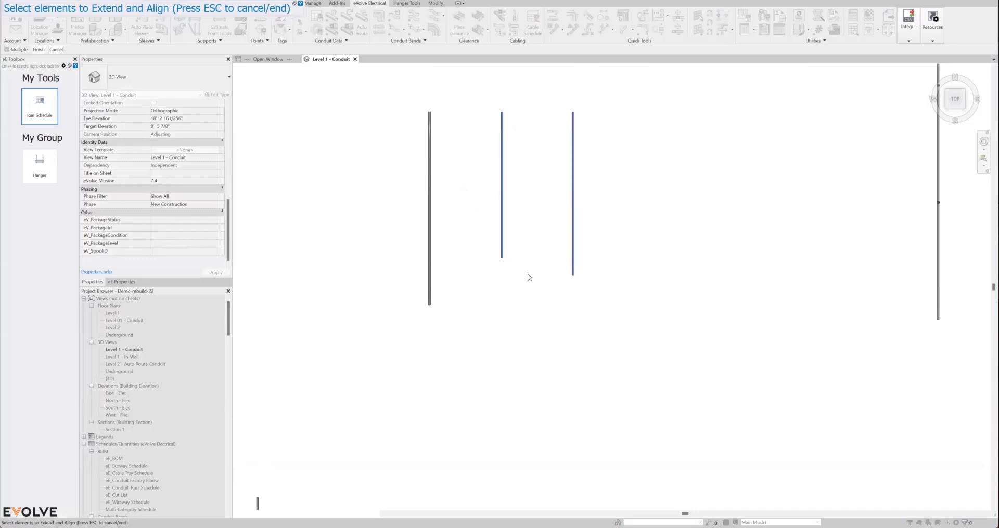
pyautogui.click(39, 50)
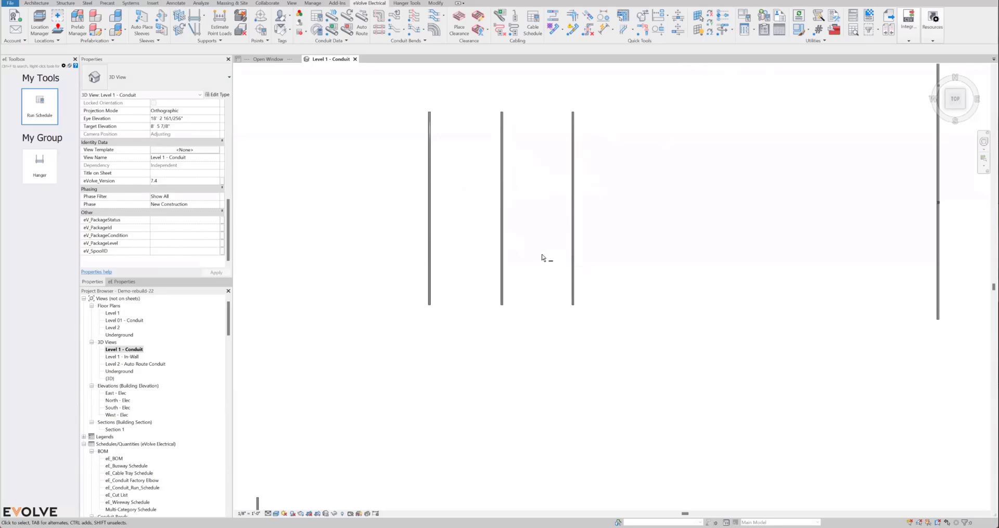
# - Examine the segments of the separate vertical conduit run, checking its long middle straight and its short upper straight
pyautogui.moveTo(815, 238); pyautogui.dragTo(752, 250, button='middle')
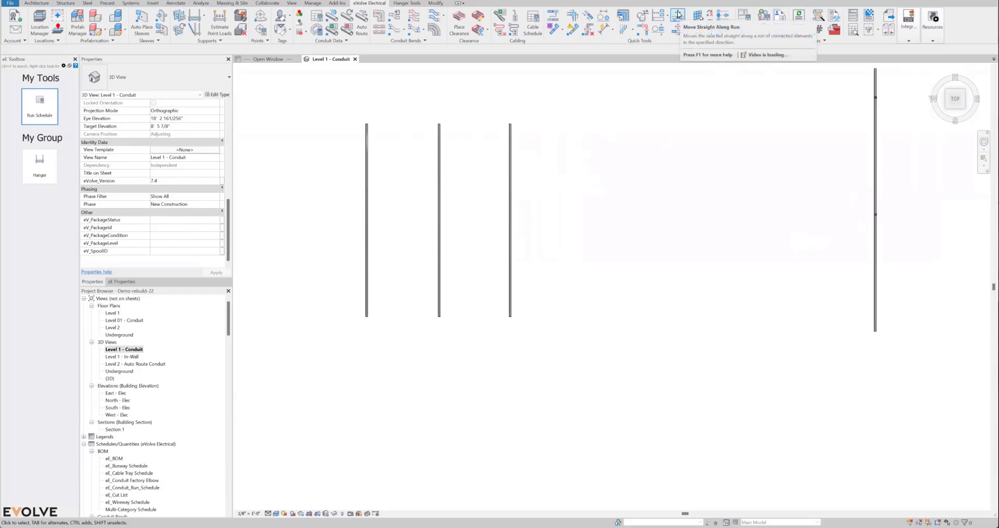
pyautogui.moveTo(845, 224); pyautogui.dragTo(685, 239, button='middle')
pyautogui.scroll(2, 745, 230)
pyautogui.moveTo(744, 229); pyautogui.dragTo(697, 297, button='middle')
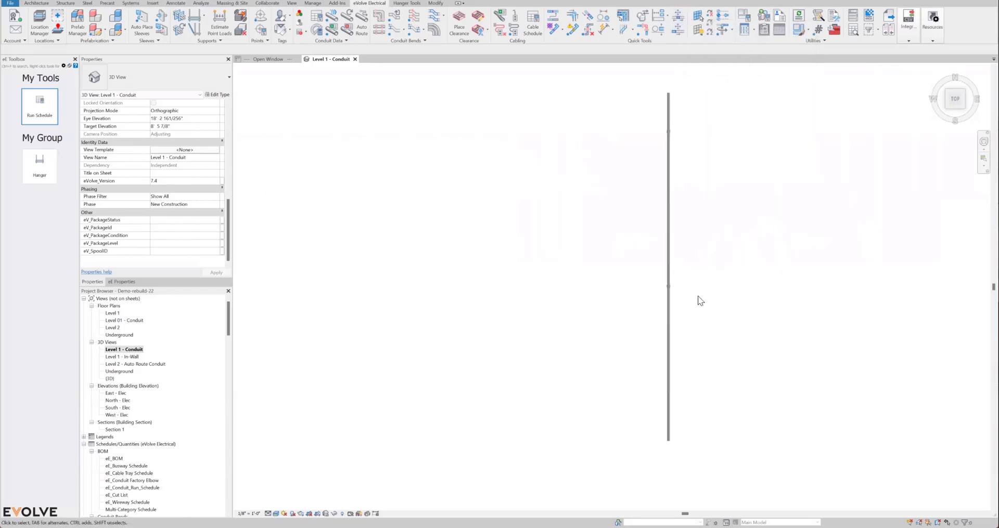
pyautogui.click(669, 143)
pyautogui.click(671, 167)
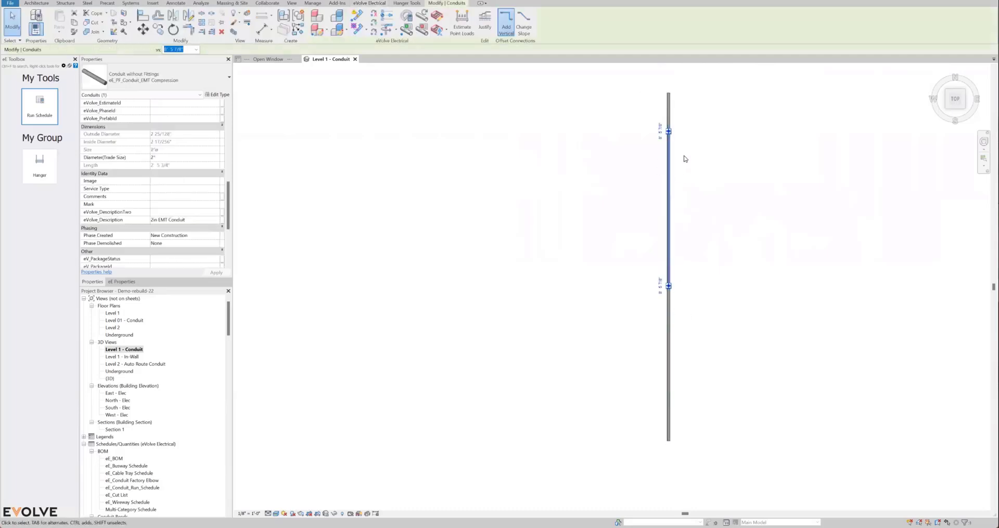
pyautogui.click(672, 117)
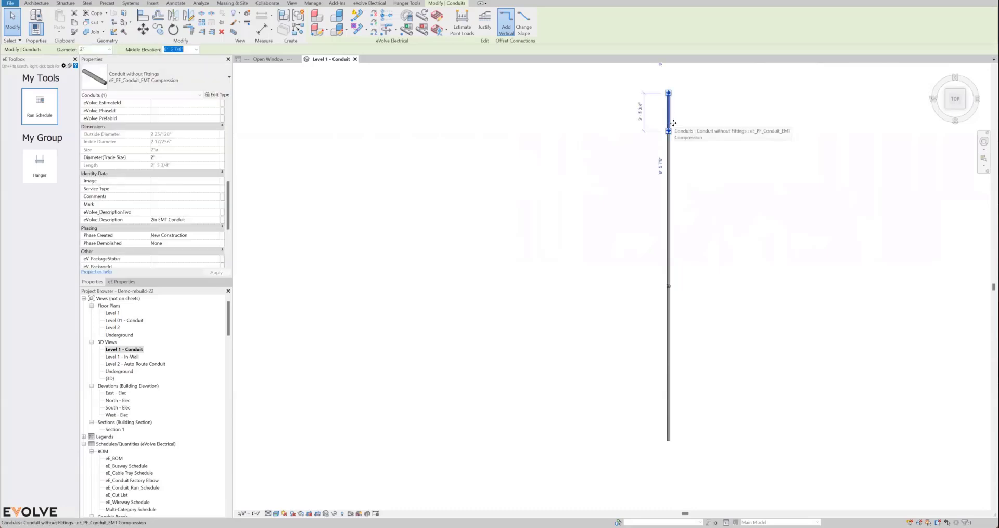
pyautogui.press('Escape')
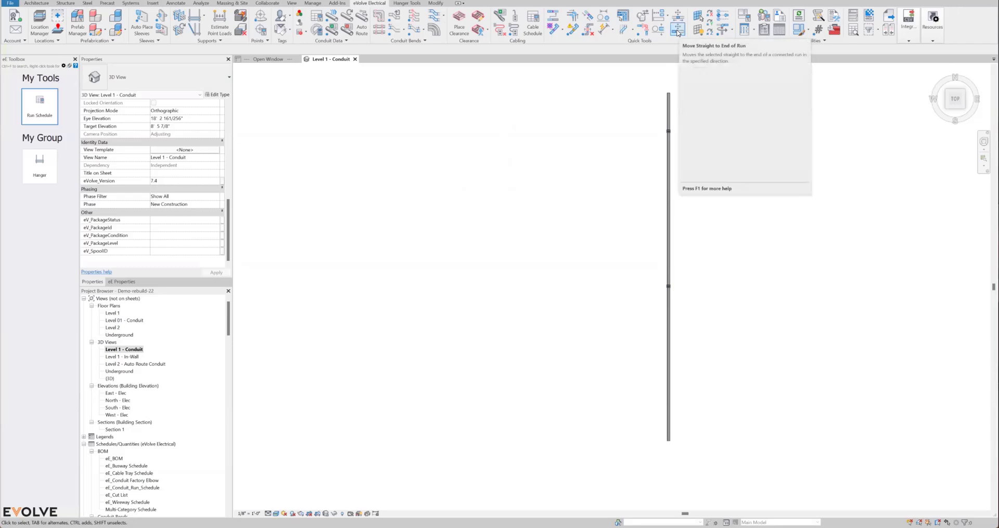
# - Use Move Straight to End of Run to send the short upper straight to the run's lower end and return it to the upper end
pyautogui.click(678, 33)
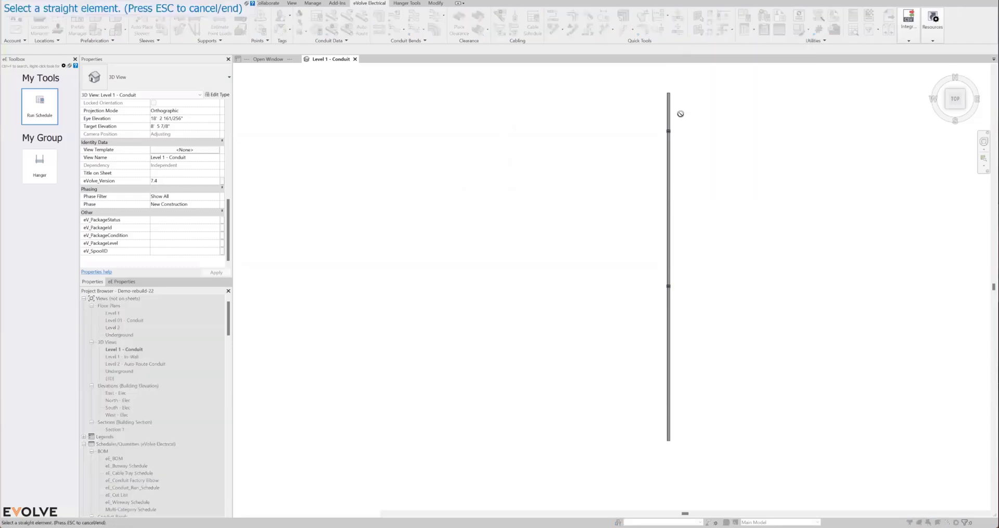
pyautogui.click(669, 112)
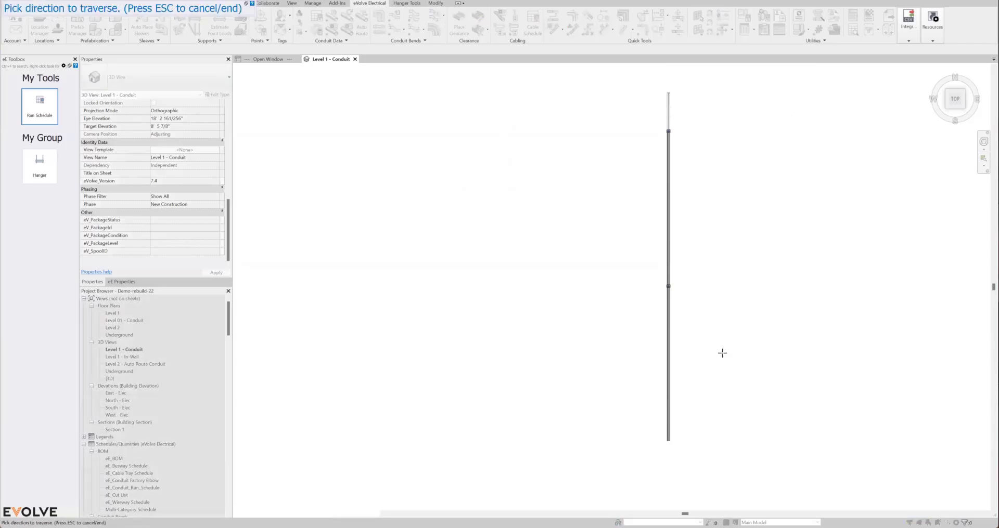
pyautogui.click(713, 437)
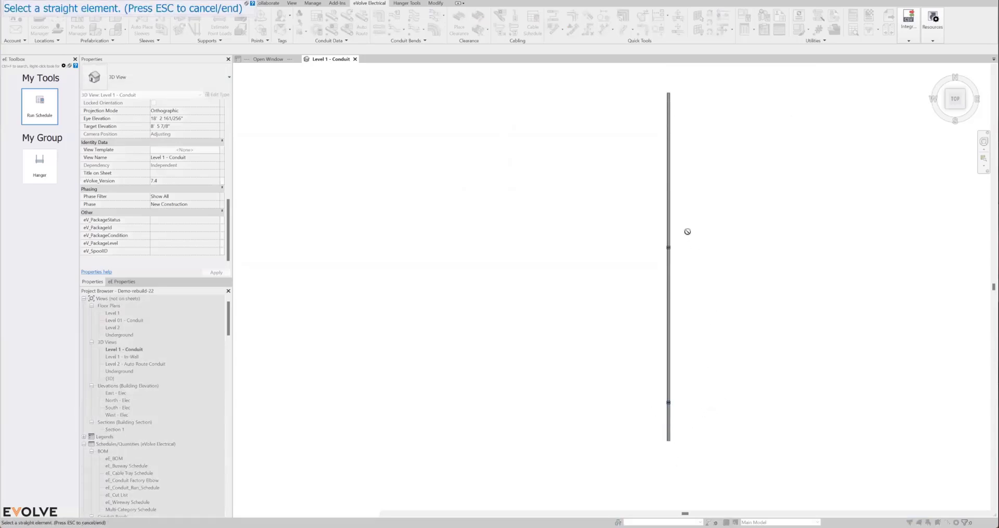
pyautogui.click(669, 418)
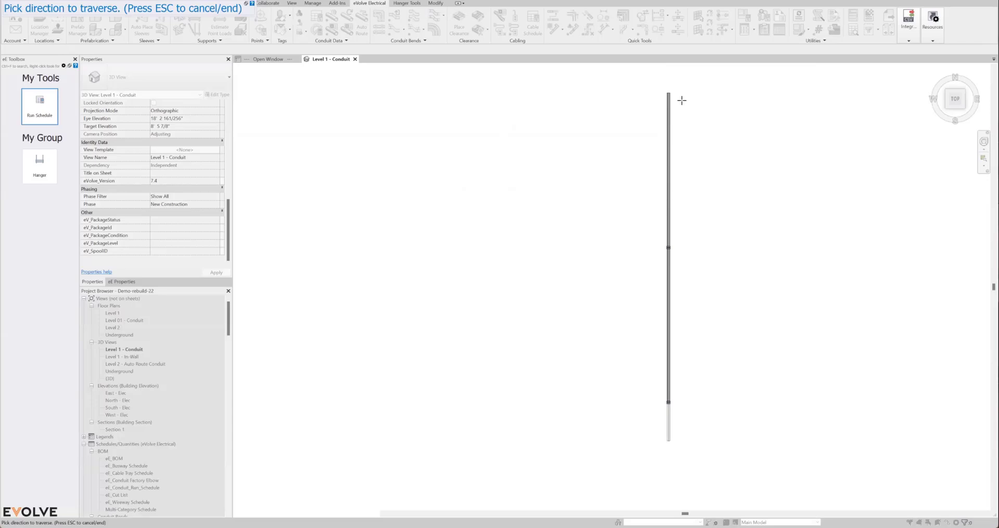
pyautogui.click(682, 98)
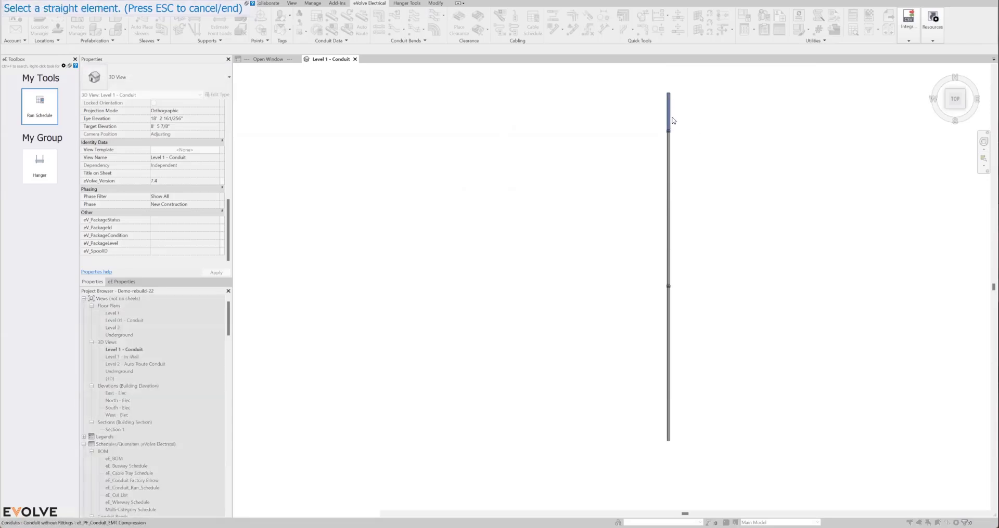
pyautogui.press('Escape')
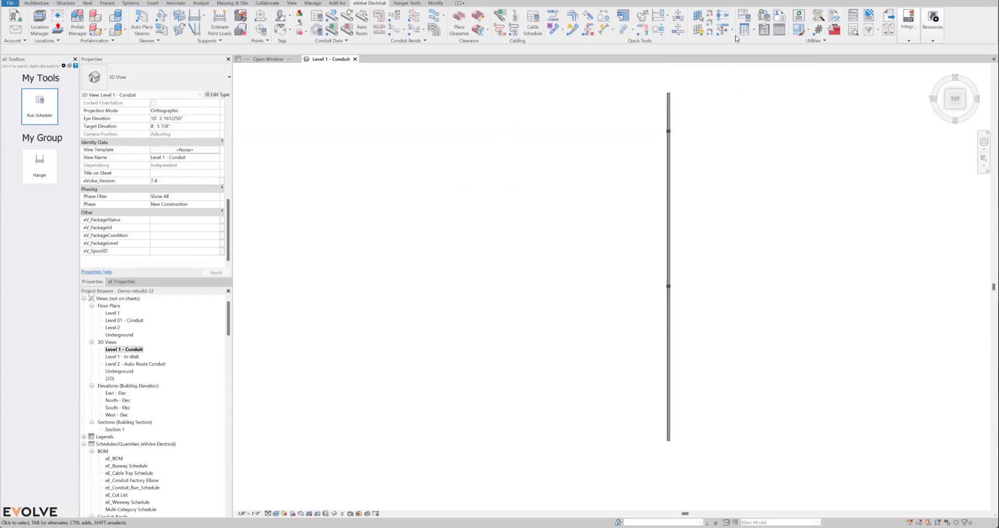
# - Use Move Straight Along Run to shift the short straight down past each segment and back up to the top of the run
pyautogui.click(679, 17)
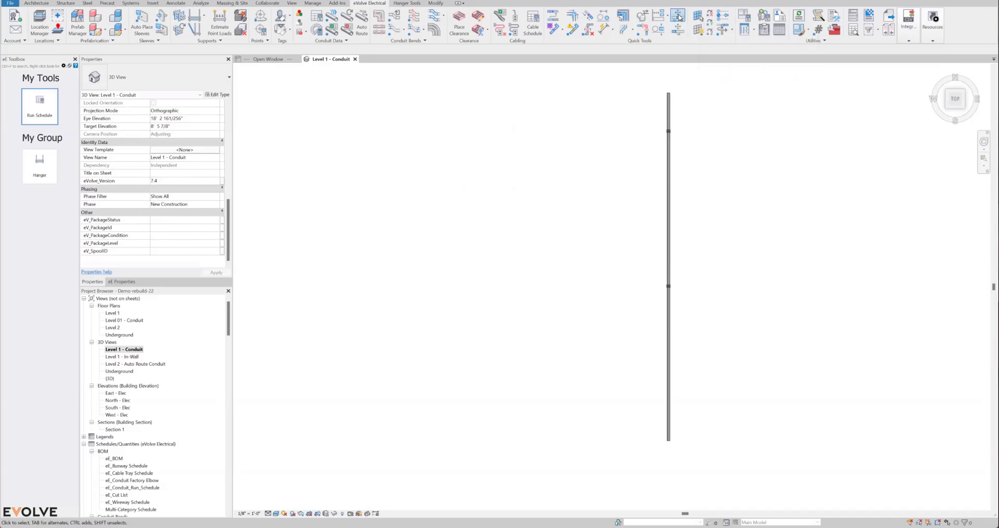
pyautogui.click(670, 109)
pyautogui.click(701, 317)
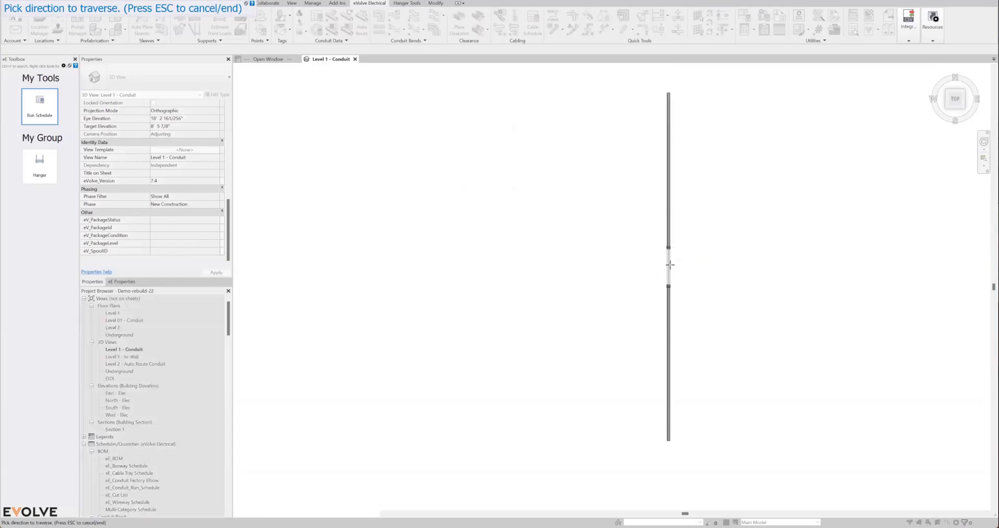
pyautogui.click(717, 446)
pyautogui.click(708, 206)
pyautogui.click(687, 104)
pyautogui.click(707, 140)
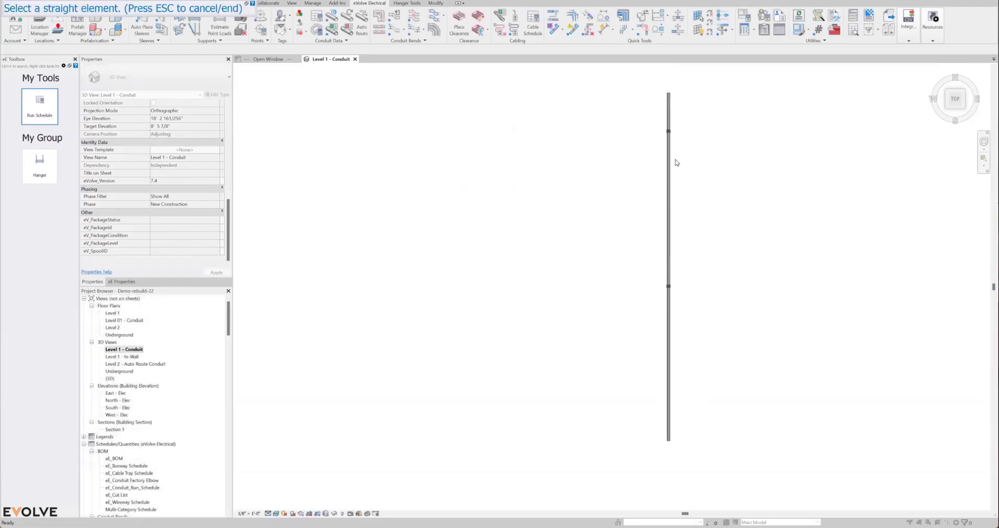
pyautogui.press('Escape')
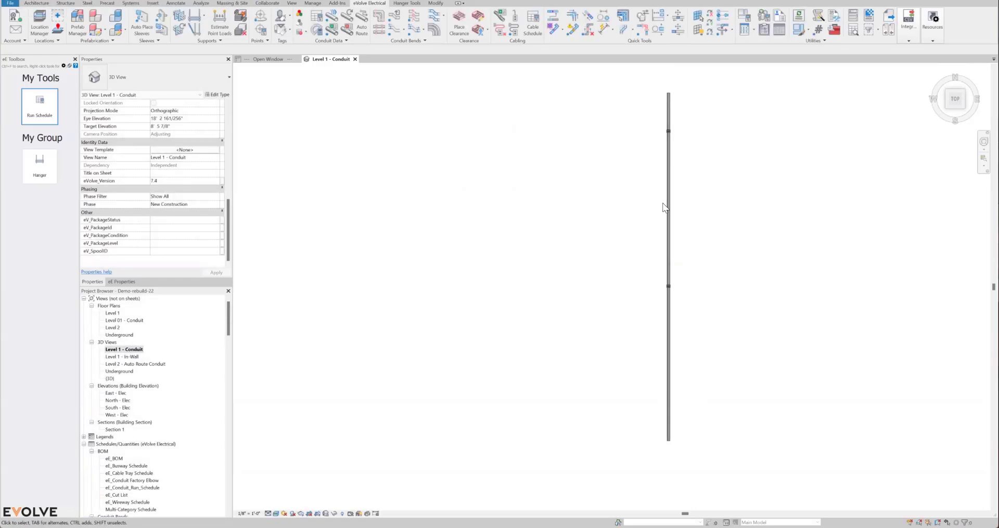
# - Match the horizontal conduit's elevation to the nearby perpendicular conduit, using the perpendicular one as the stationary run
pyautogui.moveTo(663, 207); pyautogui.dragTo(703, 164, button='middle')
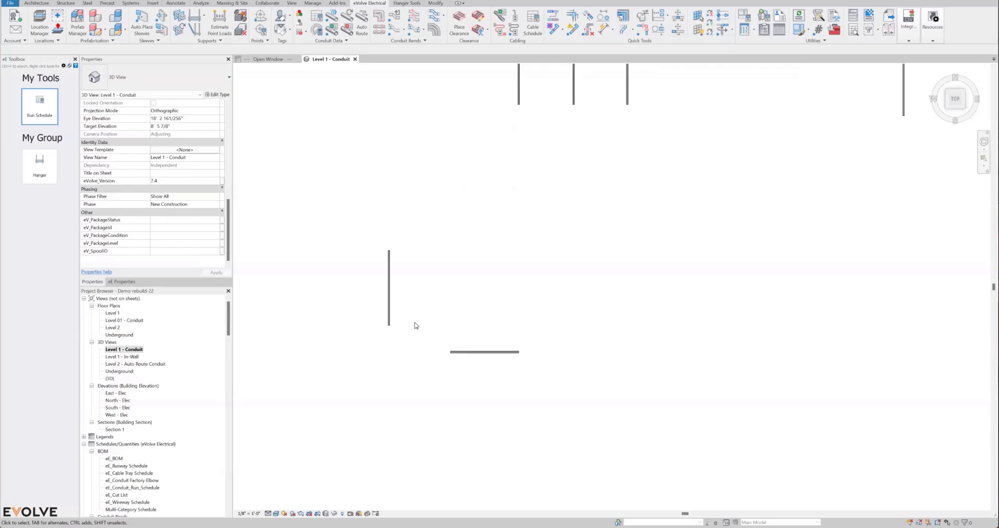
pyautogui.moveTo(414, 348); pyautogui.dragTo(348, 273, button='middle')
pyautogui.click(434, 347)
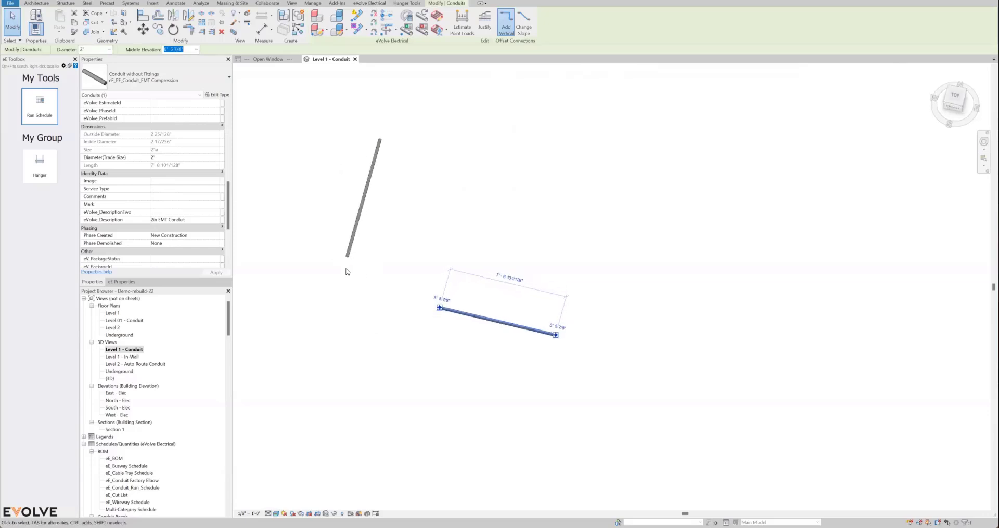
pyautogui.keyDown('shift'); pyautogui.moveTo(345, 280); pyautogui.dragTo(385, 279, button='middle'); pyautogui.keyUp('shift')
pyautogui.press('Escape')
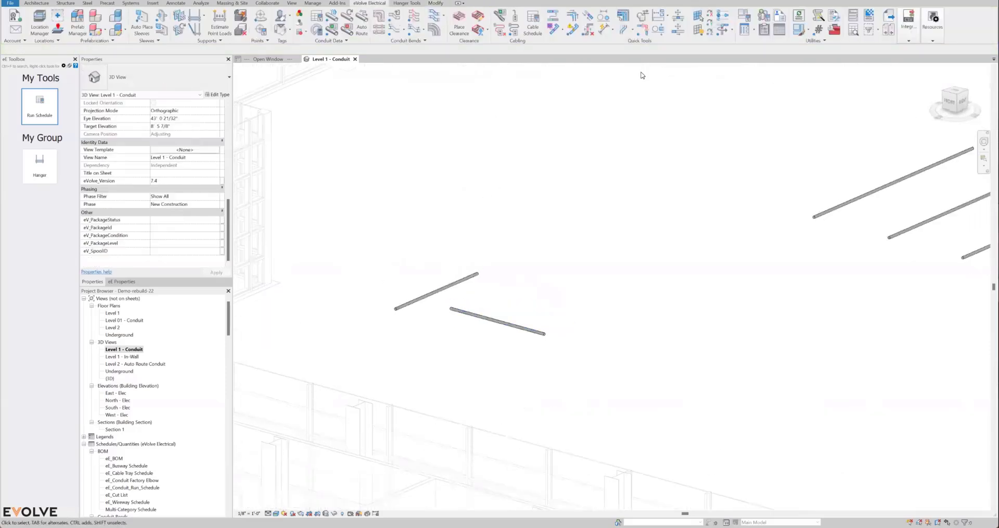
pyautogui.click(657, 31)
pyautogui.click(450, 289)
pyautogui.click(483, 323)
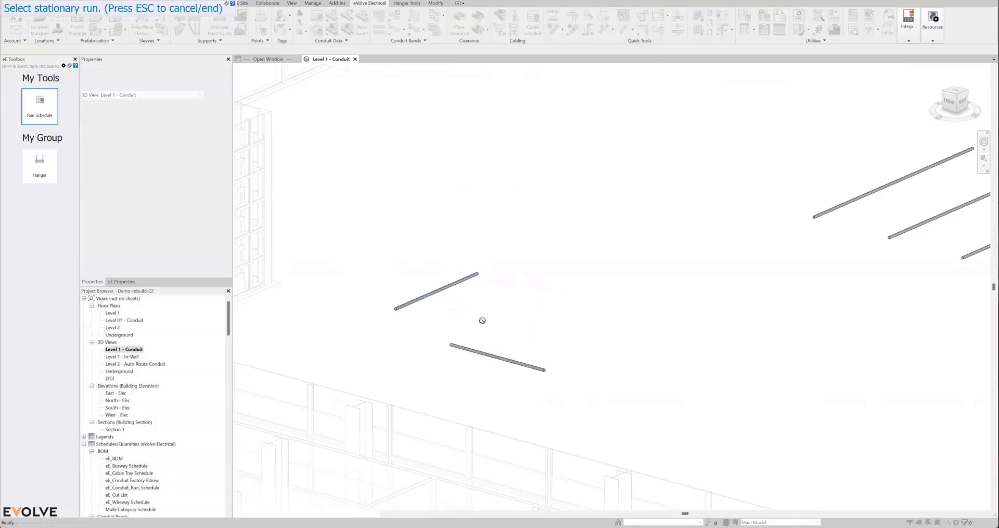
pyautogui.keyDown('shift'); pyautogui.moveTo(419, 408); pyautogui.dragTo(393, 385, button='middle'); pyautogui.keyUp('shift')
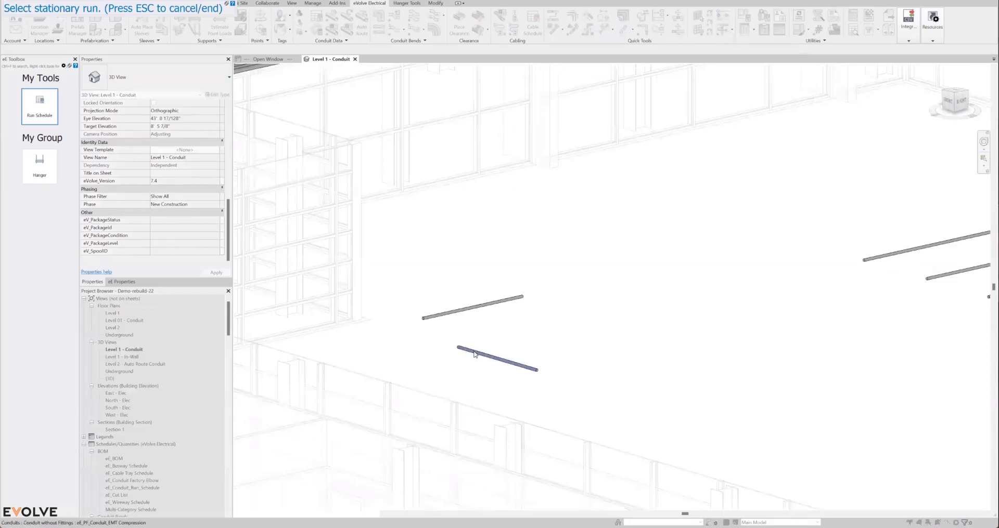
pyautogui.press('Escape')
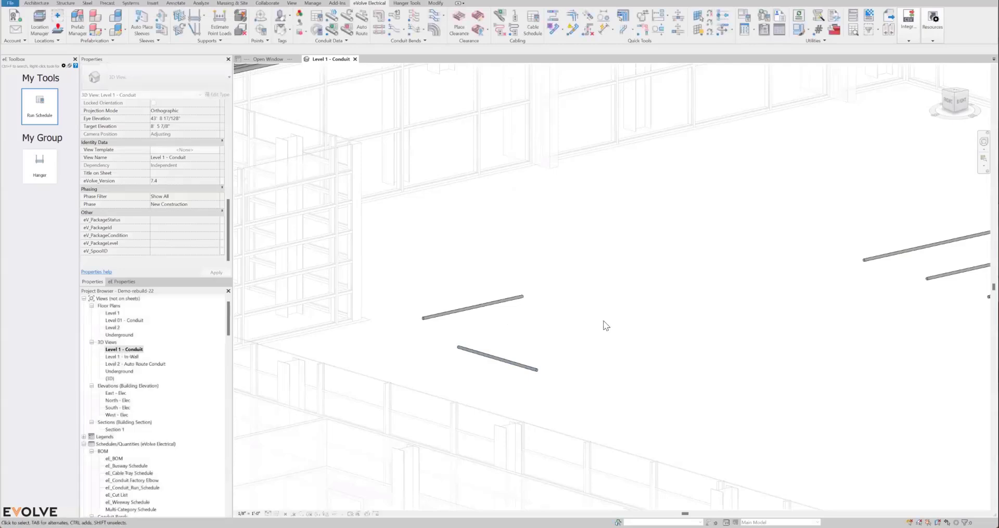
pyautogui.keyDown('shift'); pyautogui.moveTo(627, 301); pyautogui.dragTo(713, 357, button='middle'); pyautogui.keyUp('shift')
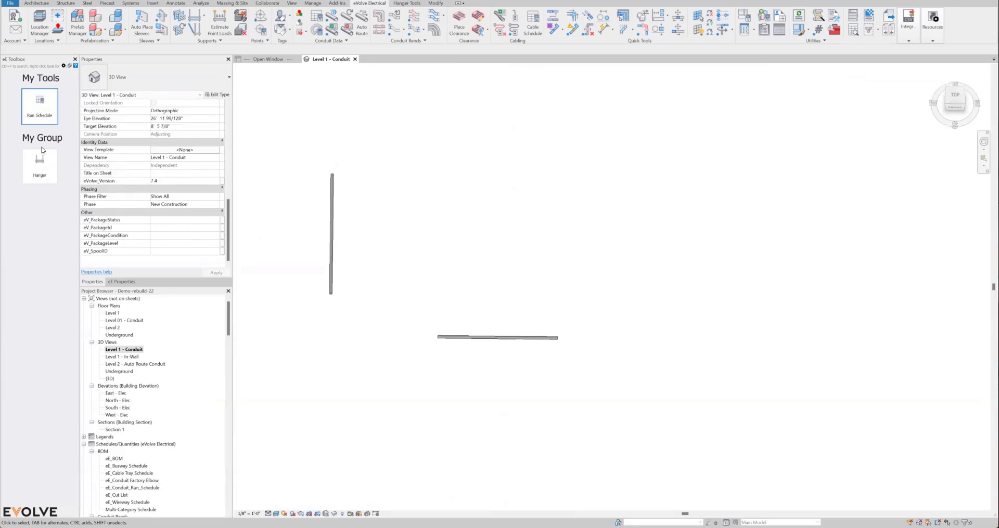
# - Add a tool to the toolbox's My Tools group from eVolve Electrical, with Prefabrication as panel location and Define Spool as target button
pyautogui.click(64, 66)
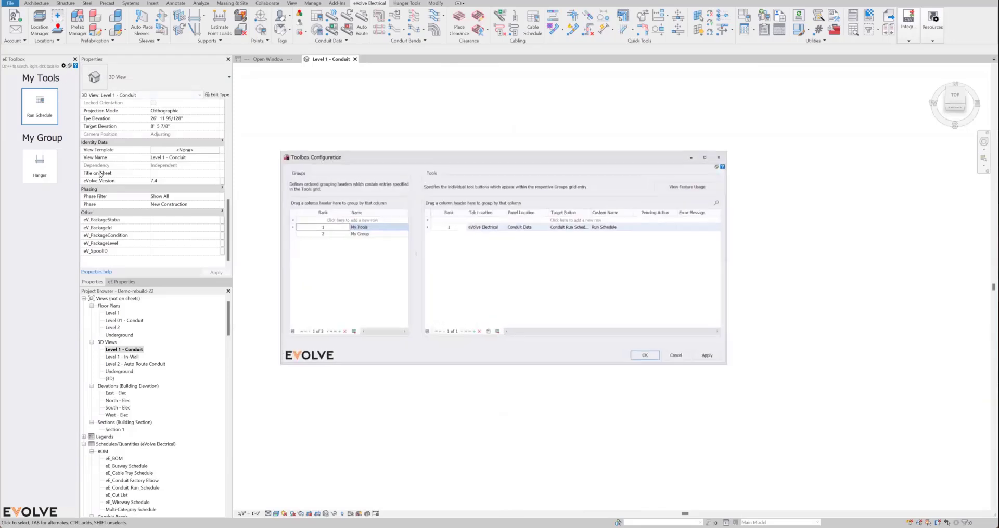
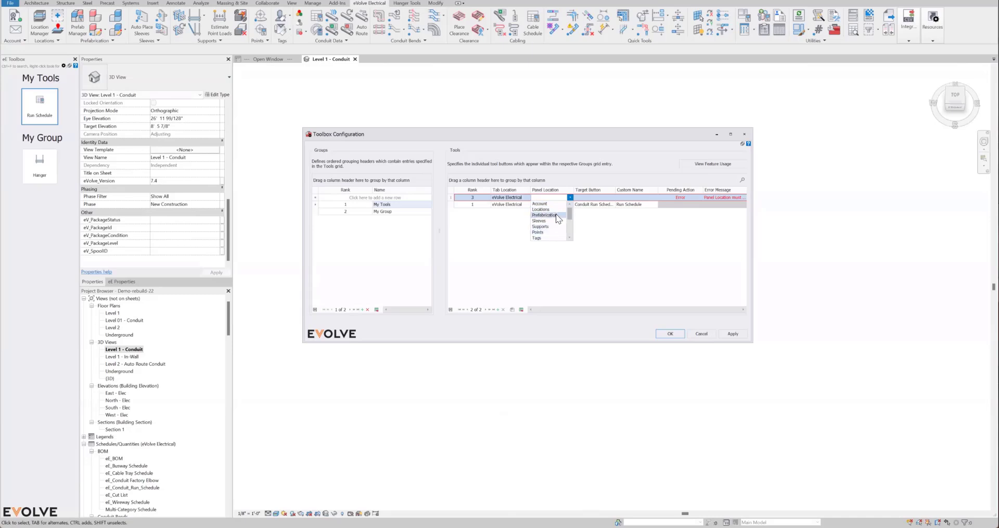
pyautogui.click(557, 216)
pyautogui.click(602, 199)
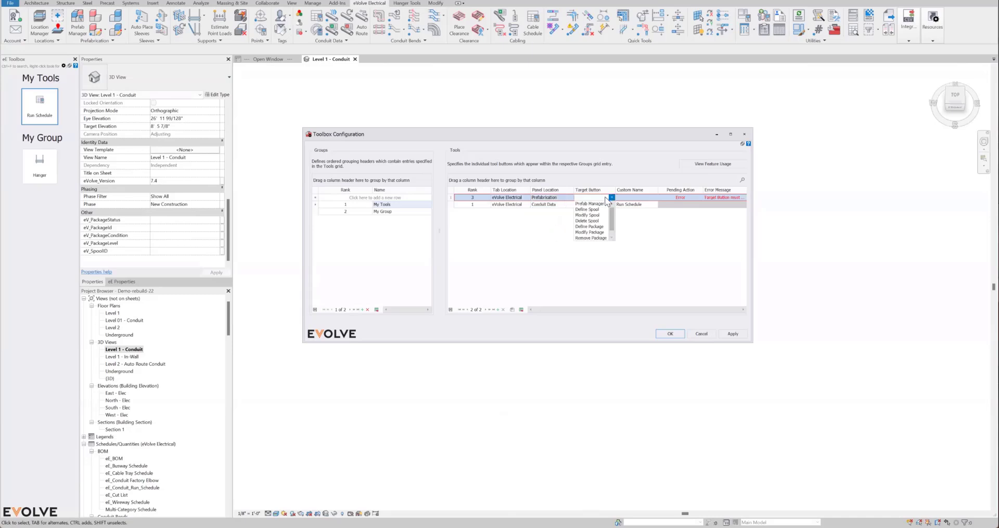
pyautogui.click(595, 211)
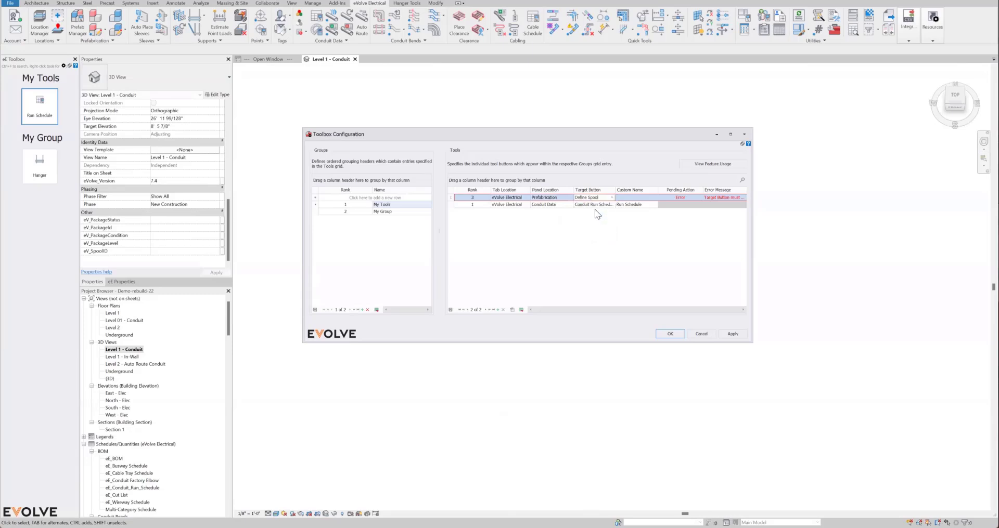
pyautogui.click(635, 197)
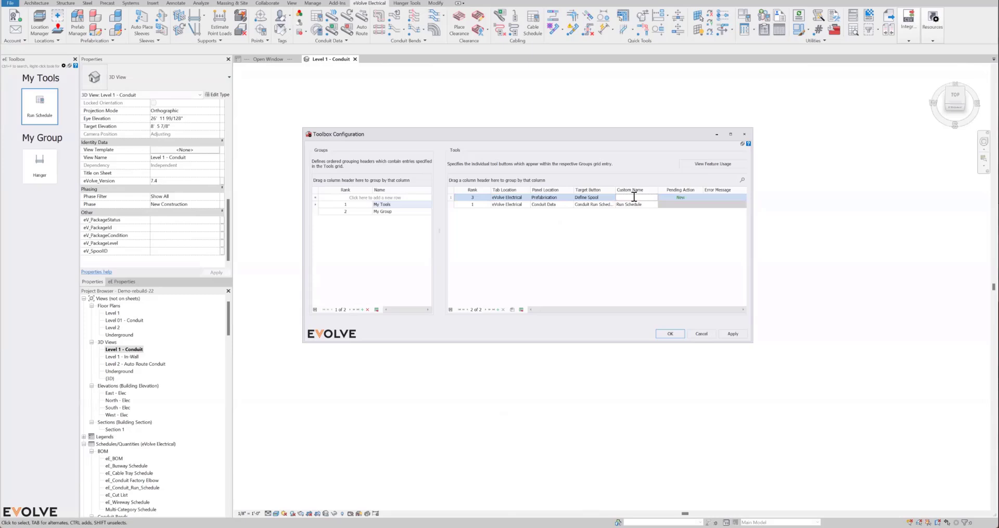
pyautogui.click(512, 309)
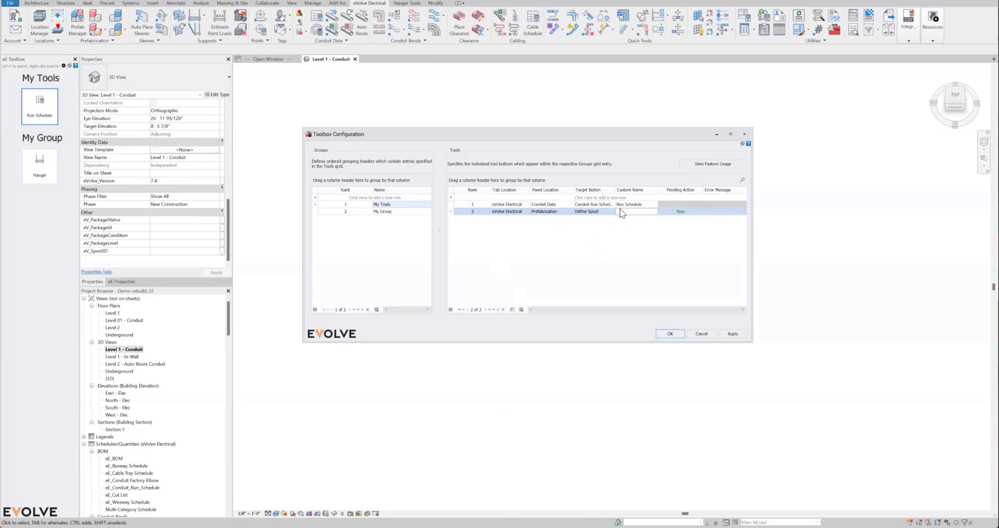
pyautogui.click(484, 205)
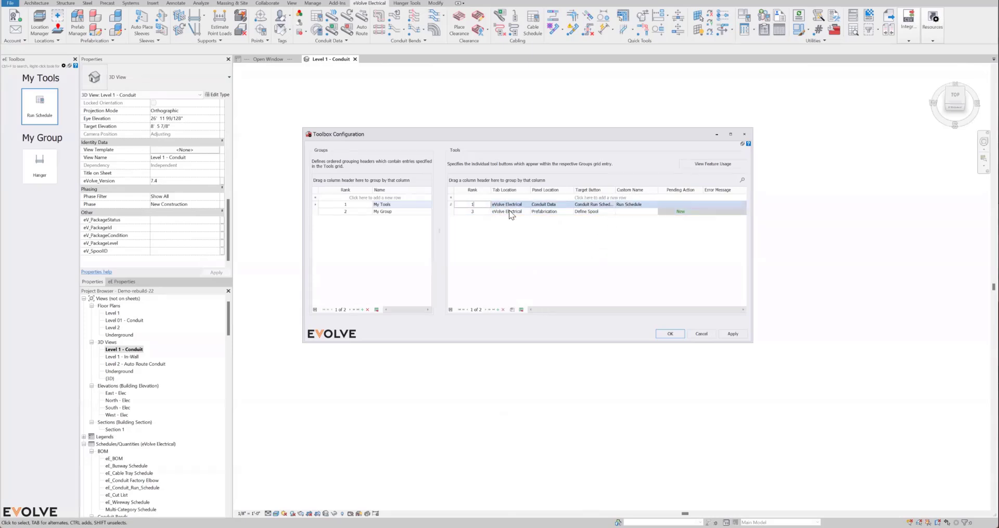
pyautogui.click(602, 213)
pyautogui.click(543, 229)
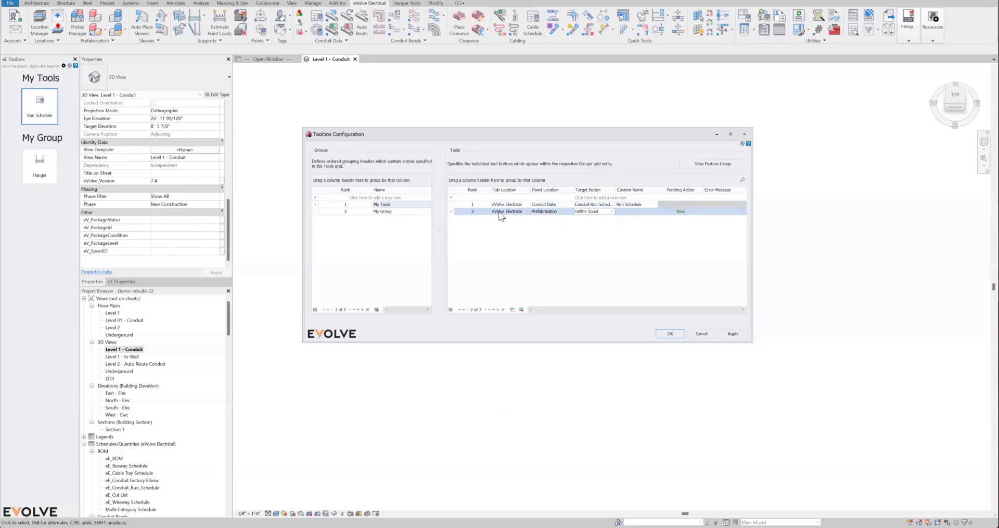
# - Duplicate the Define Spool tool entry in the toolbox configuration, set the copy's target button to Delete Spool, and apply the changes
pyautogui.click(512, 310)
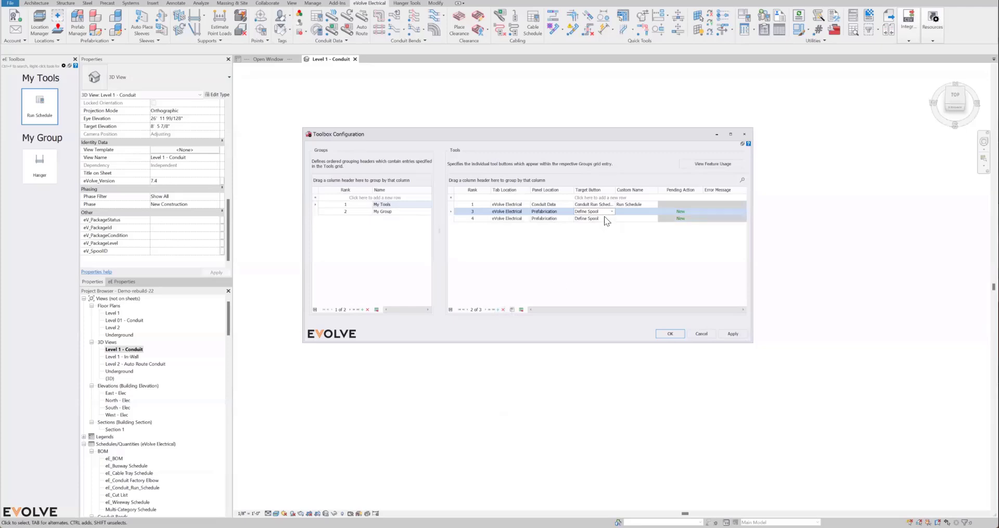
pyautogui.click(604, 219)
pyautogui.click(596, 242)
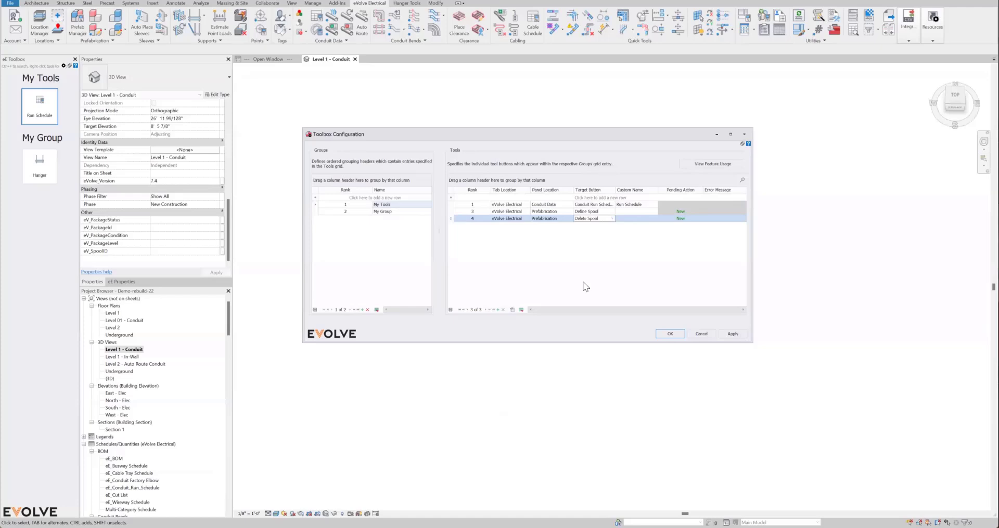
pyautogui.click(732, 334)
pyautogui.click(676, 334)
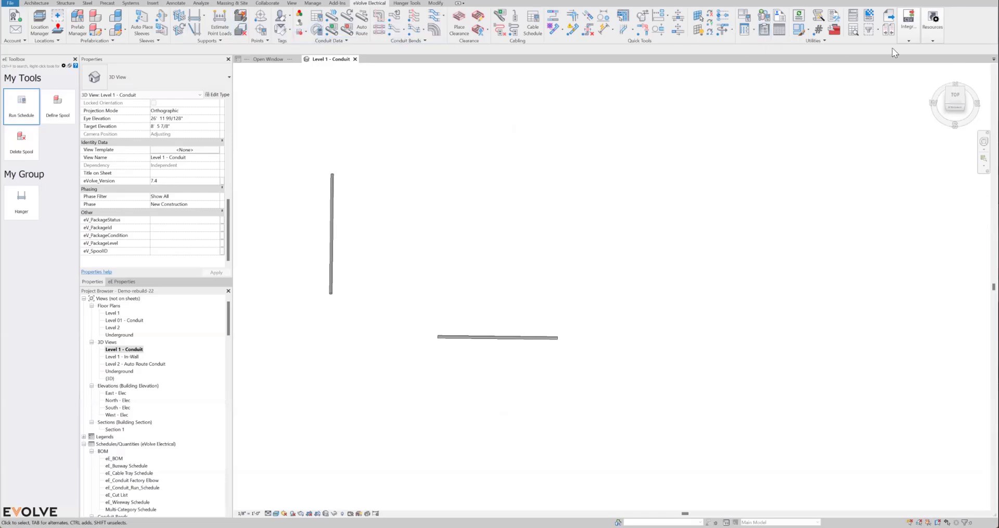
pyautogui.click(931, 36)
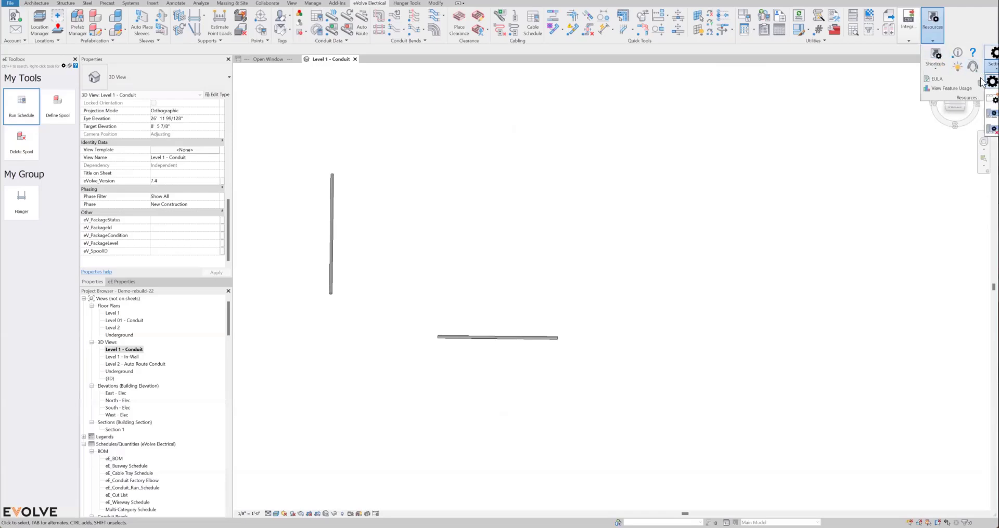
pyautogui.click(988, 64)
pyautogui.click(529, 271)
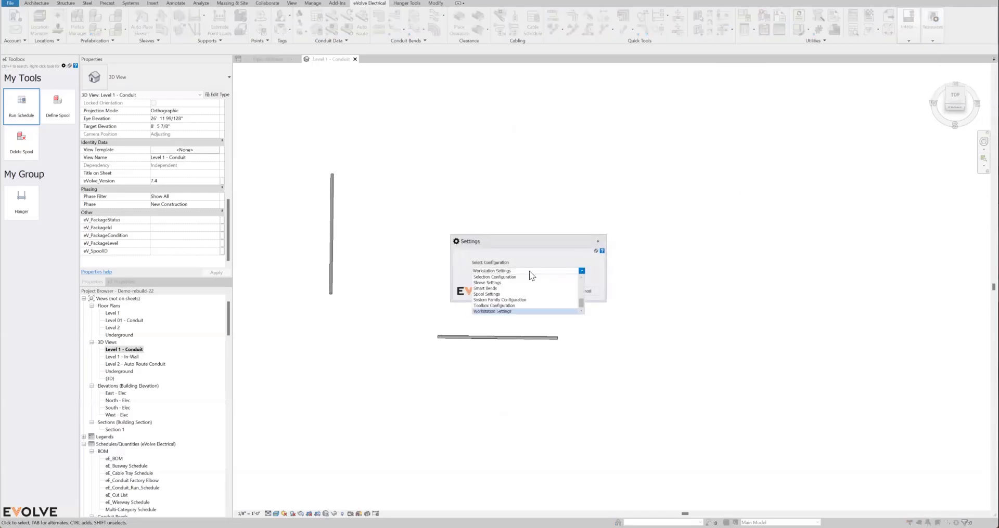
pyautogui.click(595, 294)
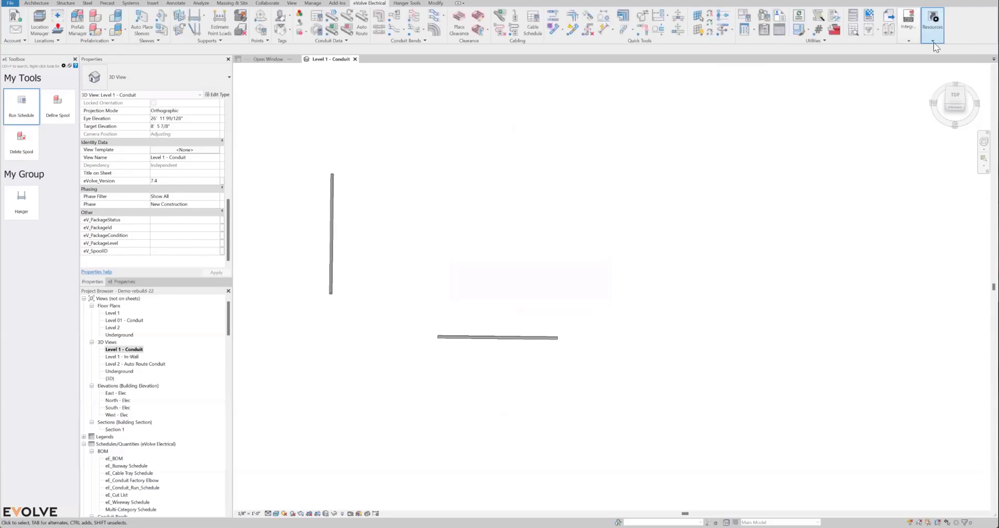
# - Examine the Customize Ribbon Tabs configuration without changing it, and view the custom Hanger Tools ribbon set
pyautogui.click(931, 26)
pyautogui.click(988, 70)
pyautogui.click(991, 96)
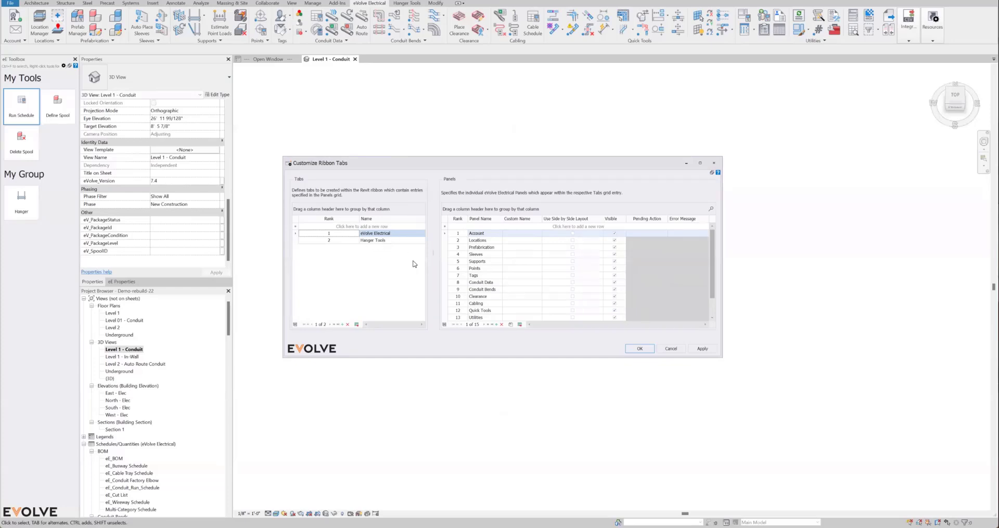
pyautogui.click(671, 348)
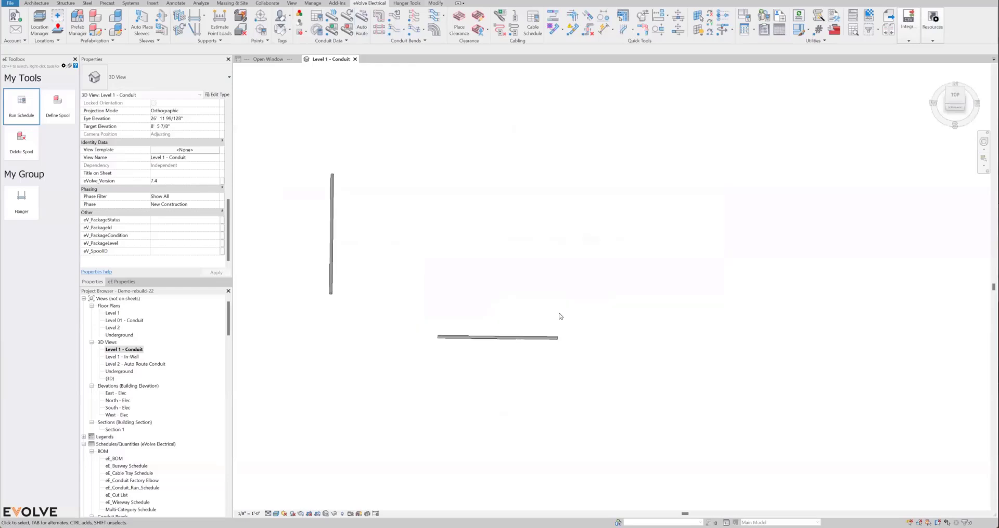
pyautogui.click(406, 3)
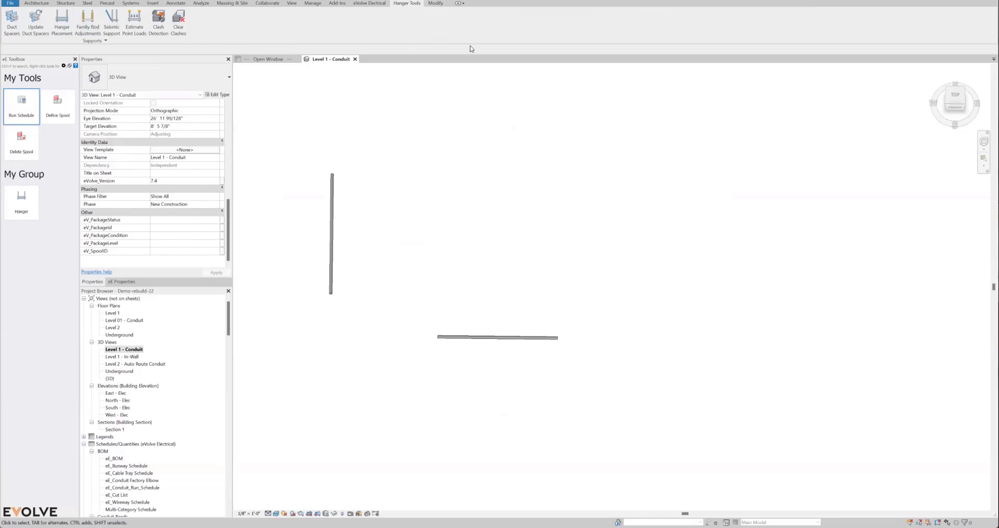
pyautogui.click(382, 3)
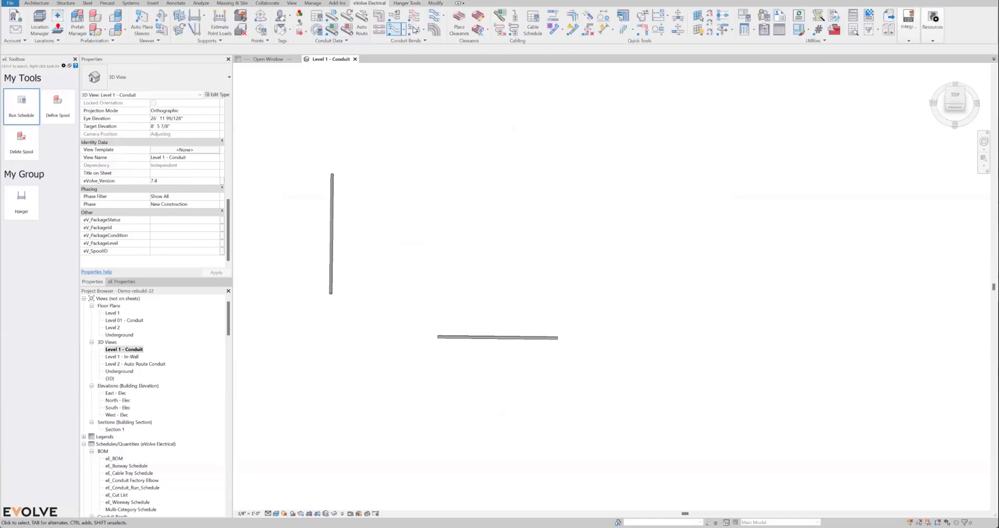
# - Open the Project Conduit Run Schedule with all runs loaded and examine its error-highlighting and system options
pyautogui.click(315, 17)
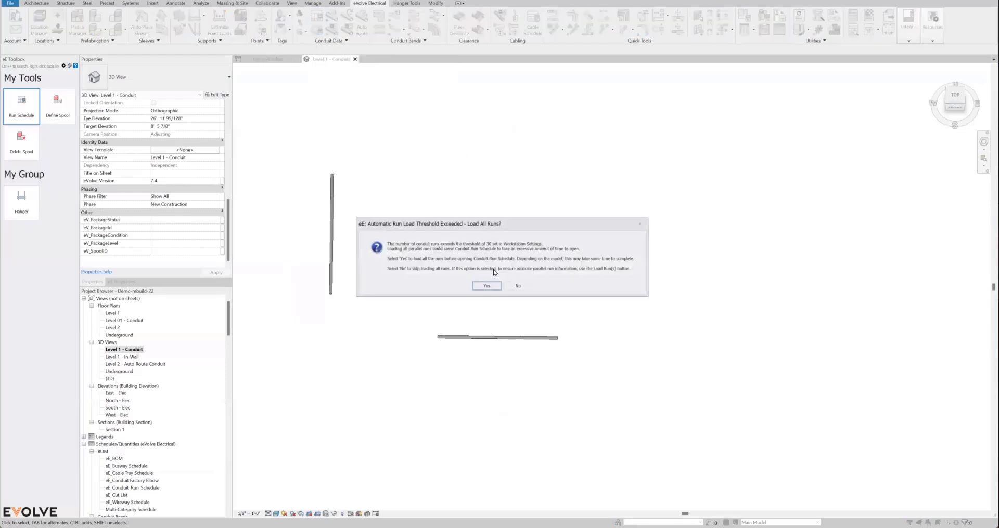
pyautogui.click(487, 286)
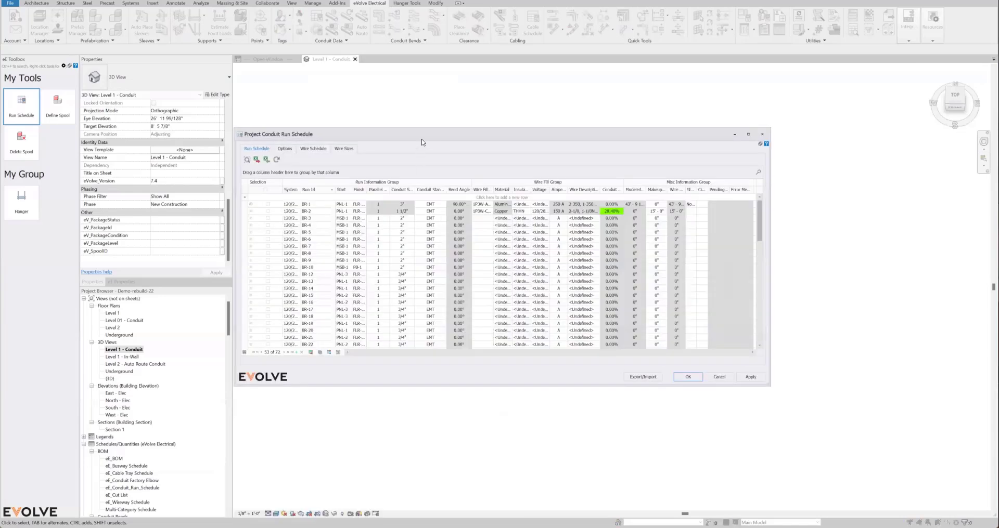
pyautogui.moveTo(422, 135); pyautogui.dragTo(433, 126)
pyautogui.click(296, 140)
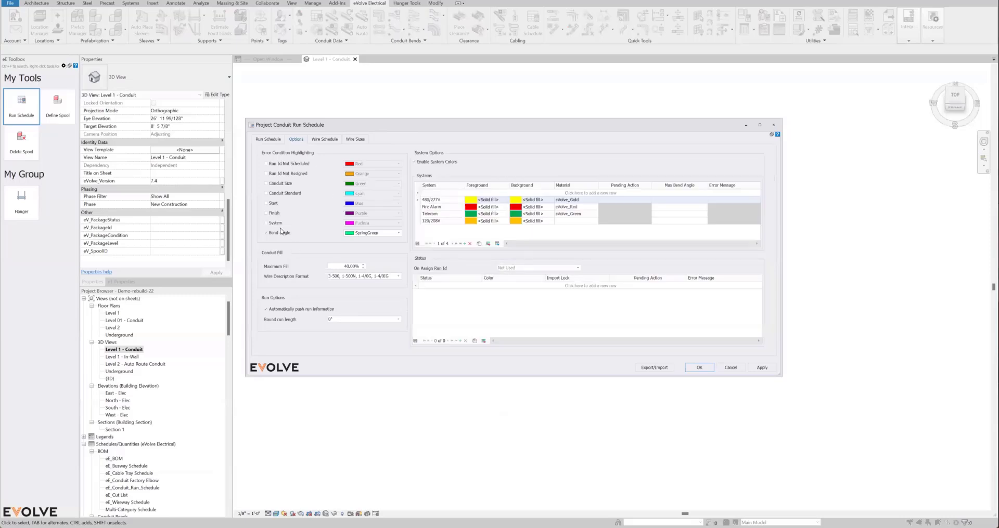
pyautogui.moveTo(285, 237)
# - Try a maximum bend angle of 360° for the 480/277V system, review the run schedule, and discard the changes
pyautogui.click(677, 201)
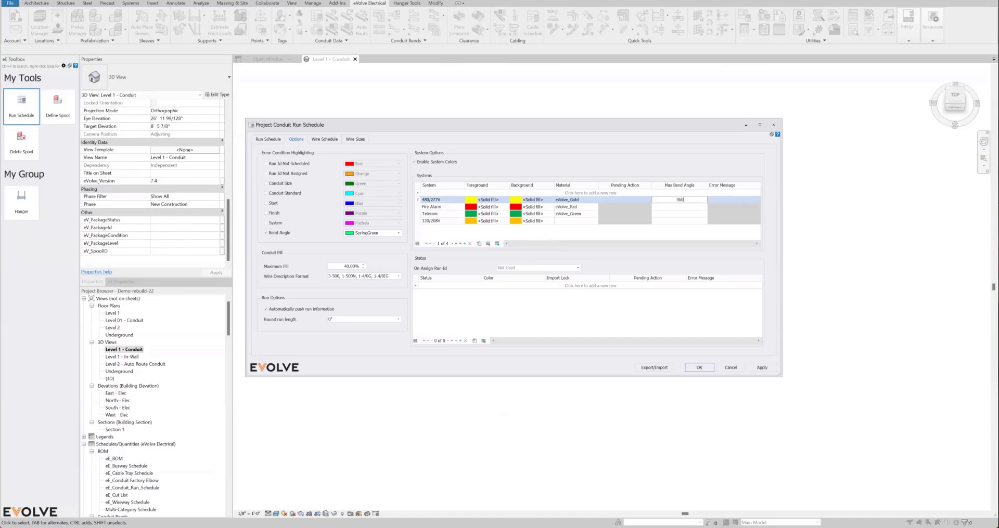
pyautogui.click(691, 208)
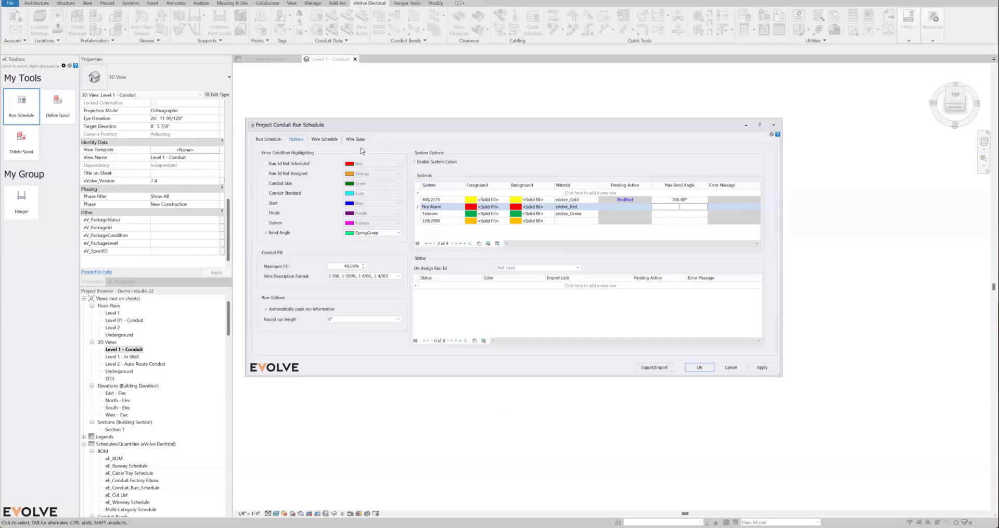
pyautogui.click(269, 139)
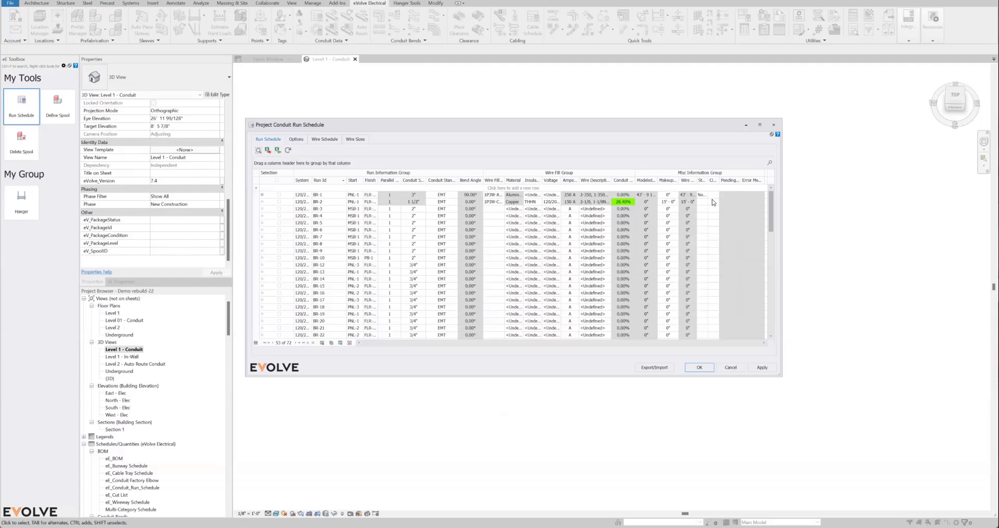
pyautogui.click(731, 368)
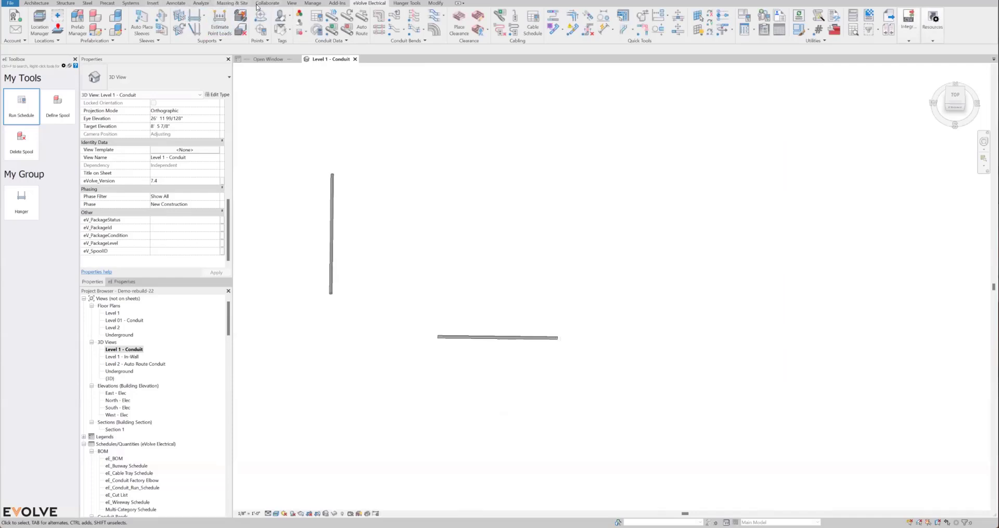
# - Start a new project parameter named MyConduitColor with Text as its parameter type
pyautogui.click(312, 3)
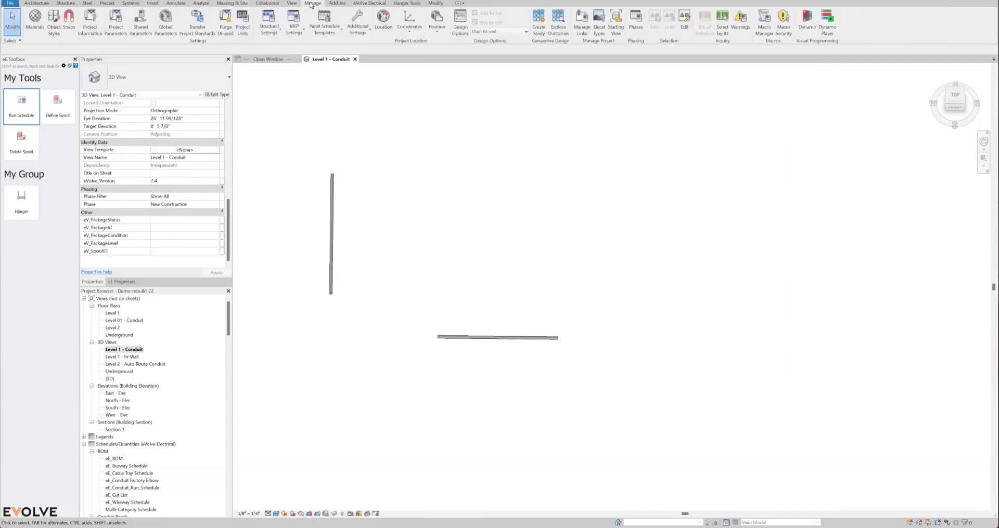
pyautogui.click(123, 27)
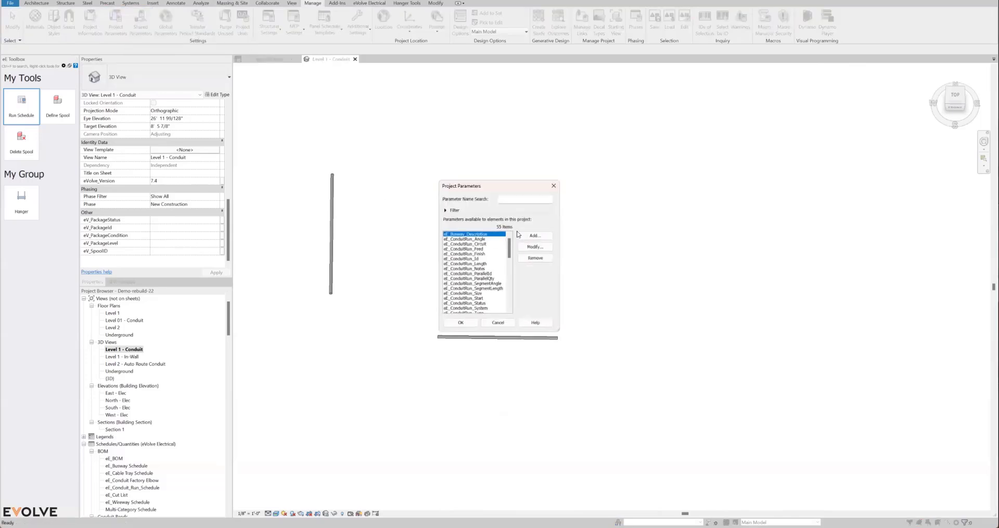
pyautogui.click(536, 235)
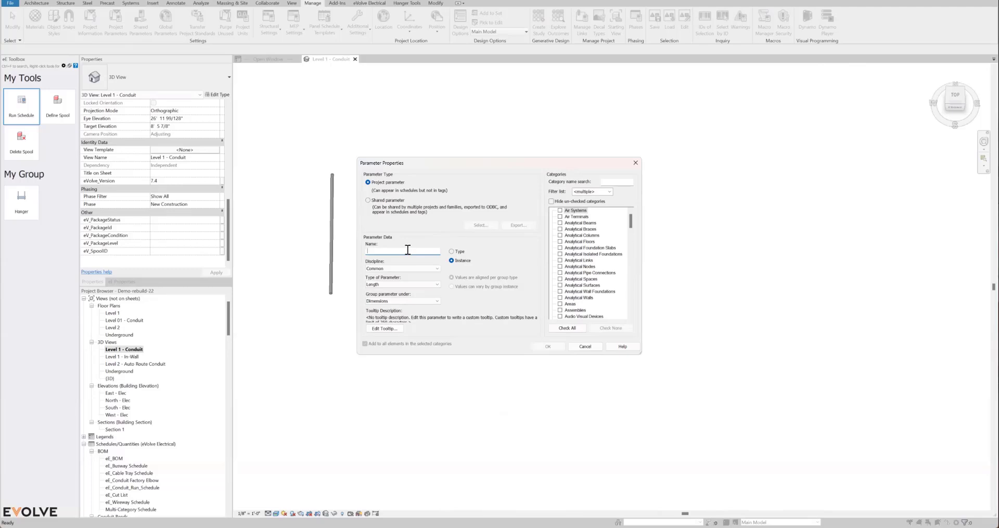
pyautogui.press('capslock')
pyautogui.write('MyConduitColor')
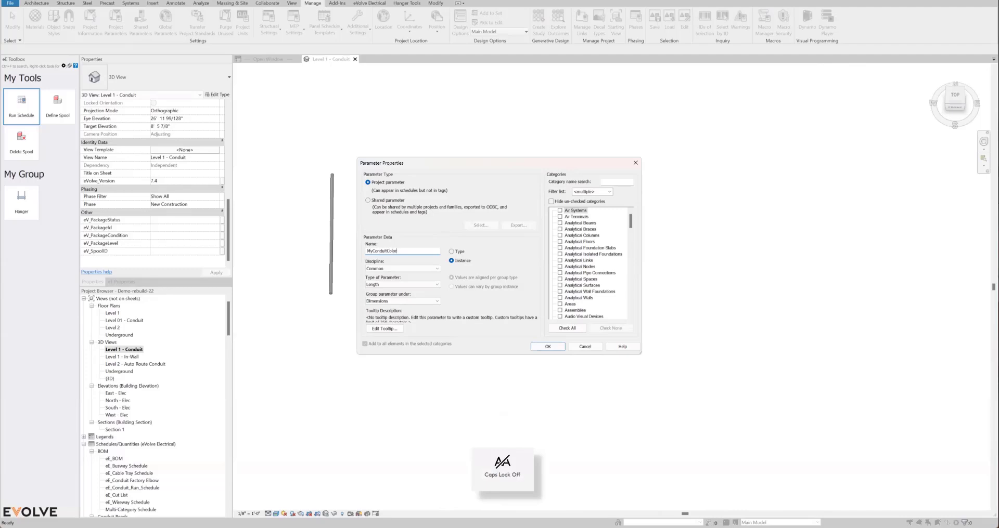
pyautogui.click(401, 285)
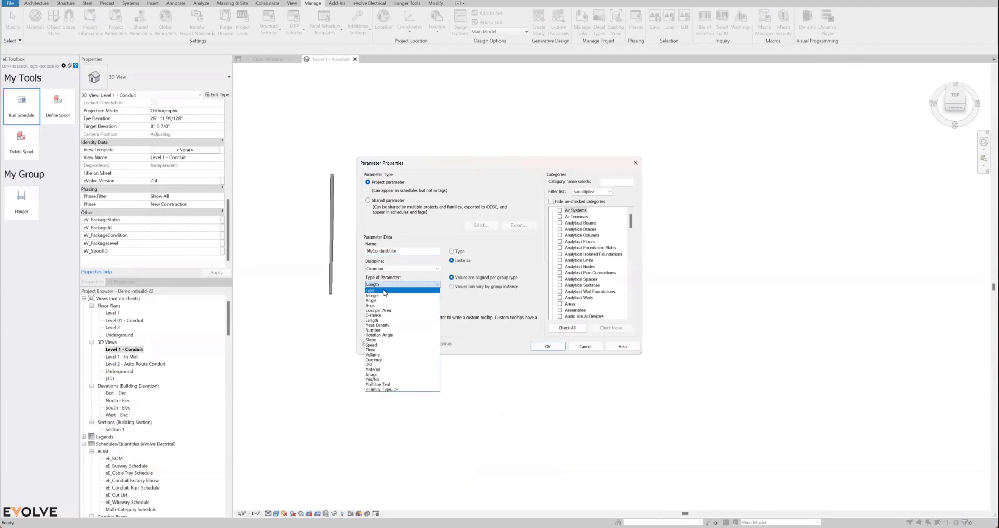
pyautogui.click(391, 292)
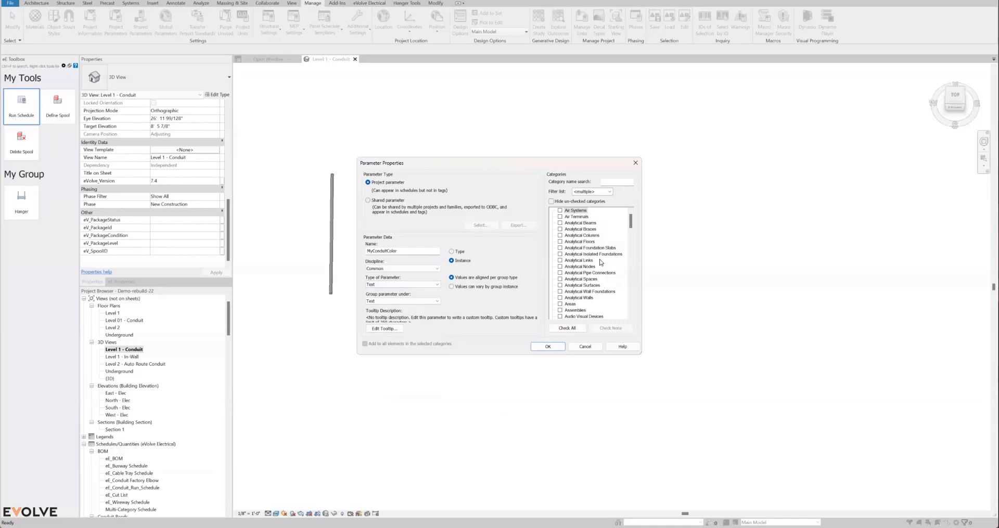
# - Assign the new parameter to the Conduit Fittings, Conduits and Conduit Runs categories and save it to the project
pyautogui.scroll(-3, 593, 250)
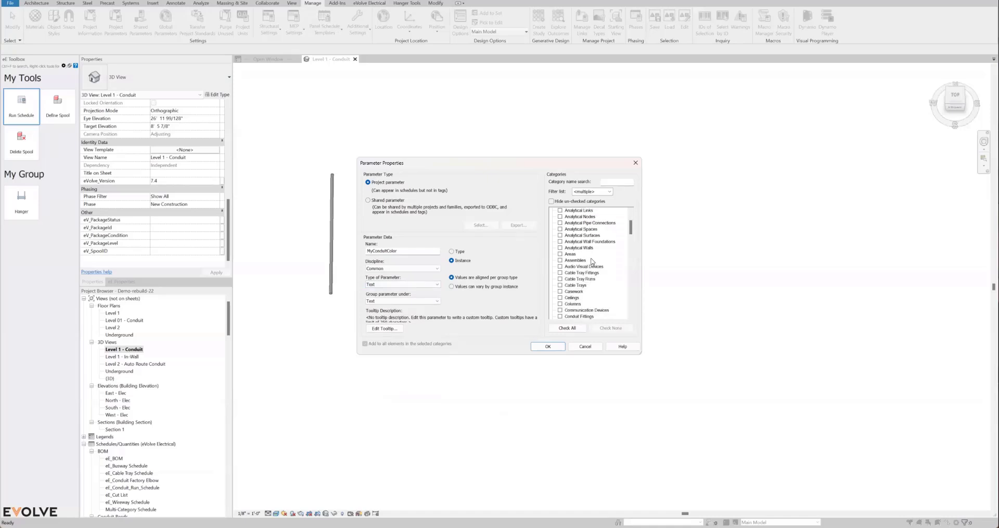
pyautogui.scroll(-2, 594, 260)
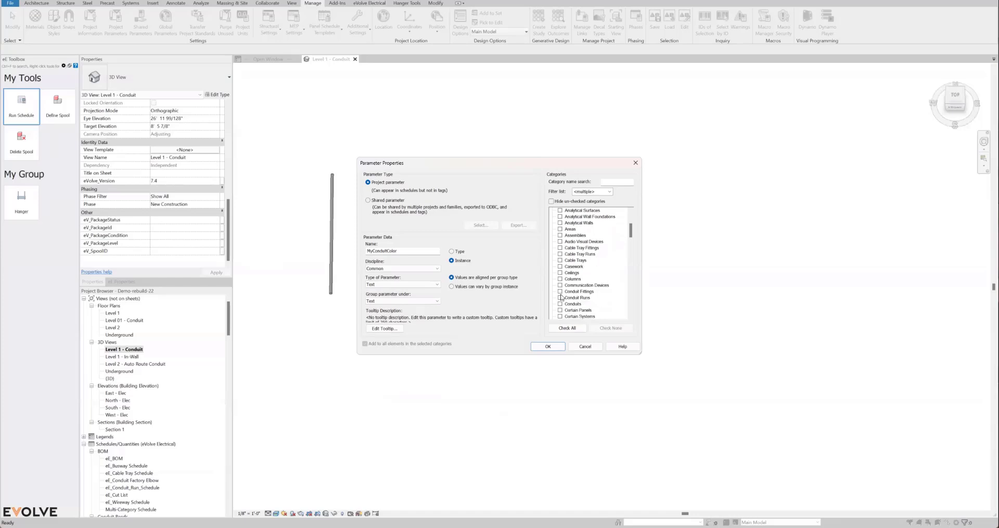
pyautogui.click(560, 291)
pyautogui.click(560, 304)
pyautogui.click(560, 298)
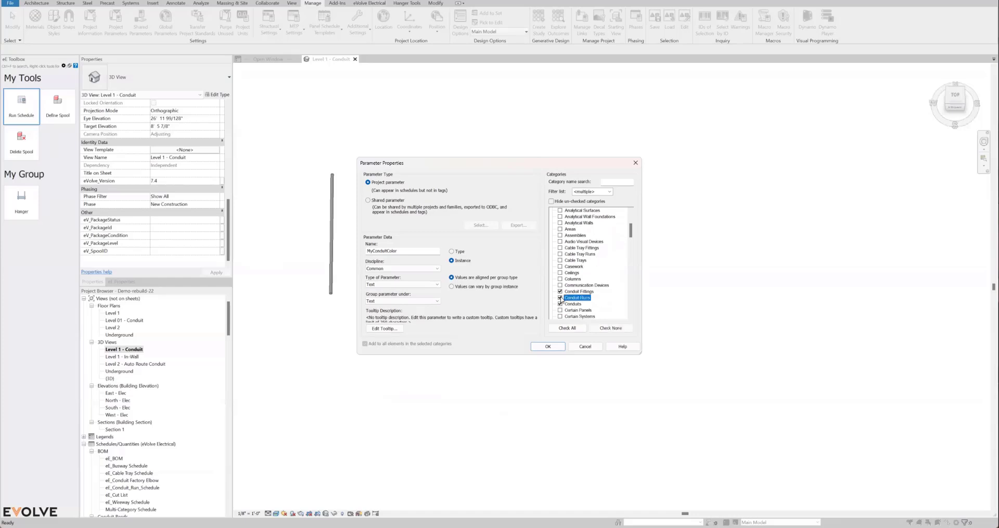
pyautogui.click(548, 346)
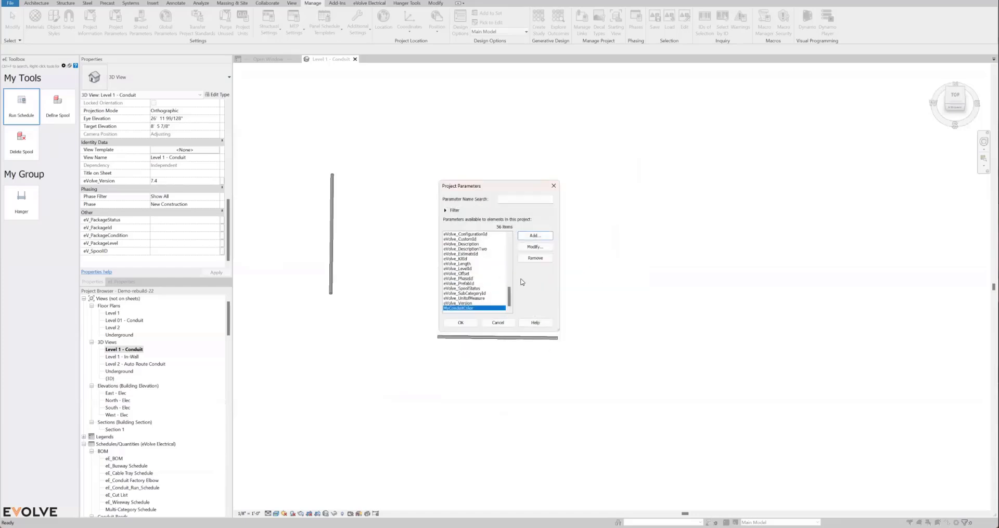
pyautogui.click(461, 323)
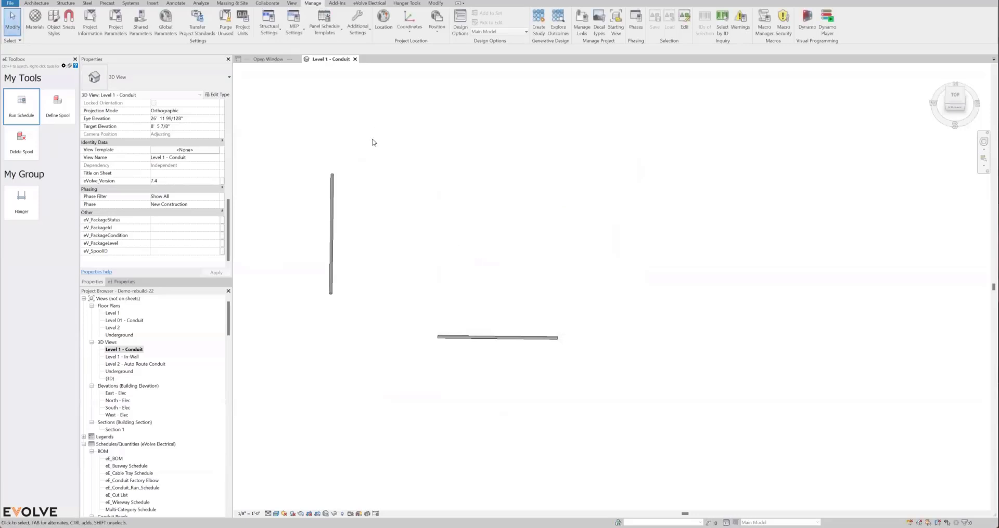
# - Open the eVolve Parameter Settings configuration for the project
pyautogui.click(373, 5)
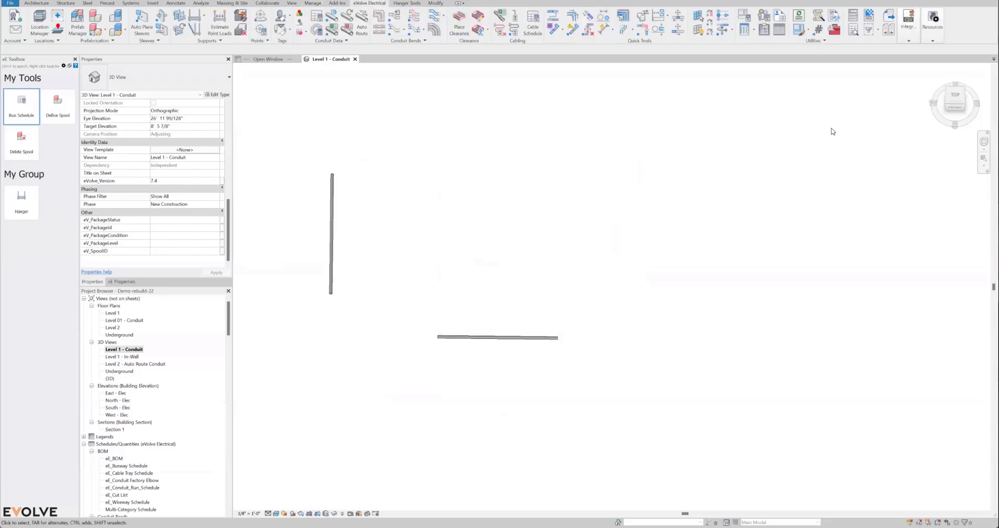
pyautogui.click(934, 31)
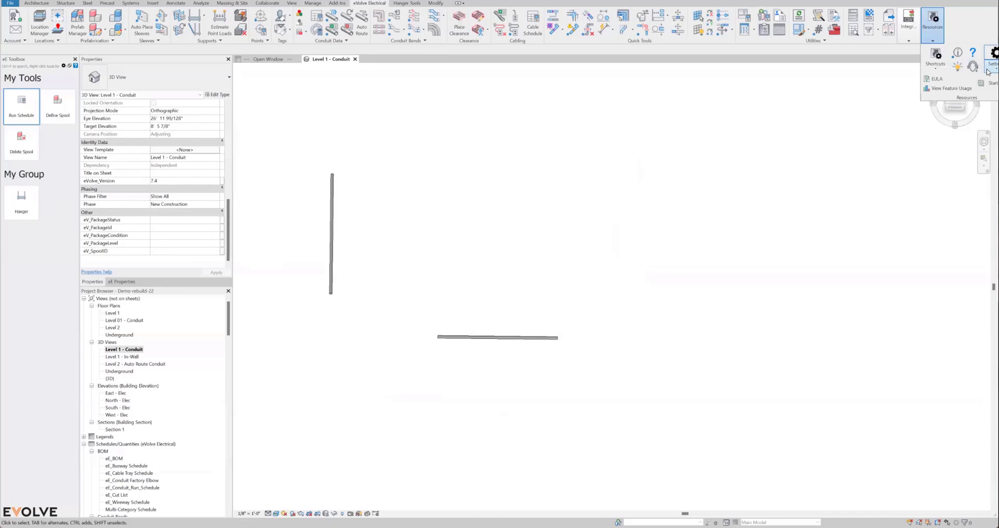
pyautogui.click(991, 56)
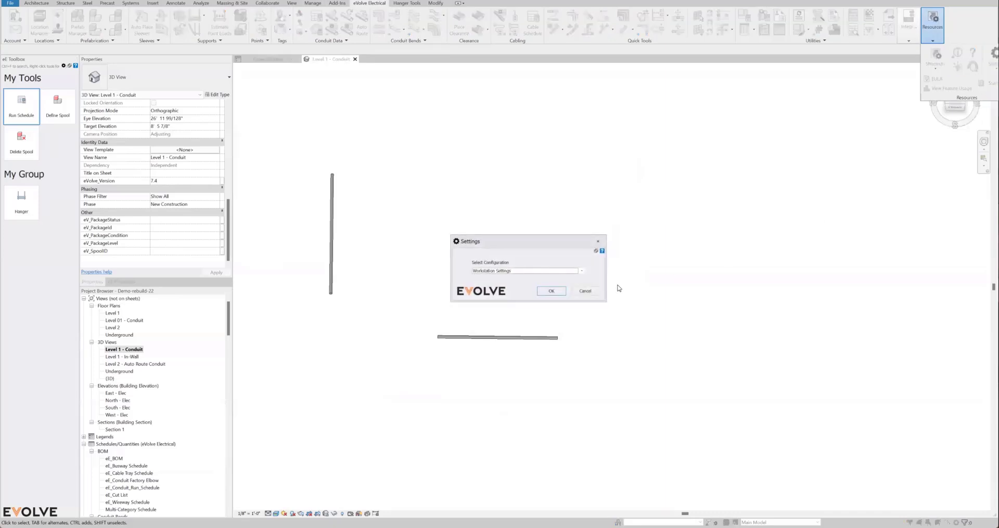
pyautogui.click(581, 271)
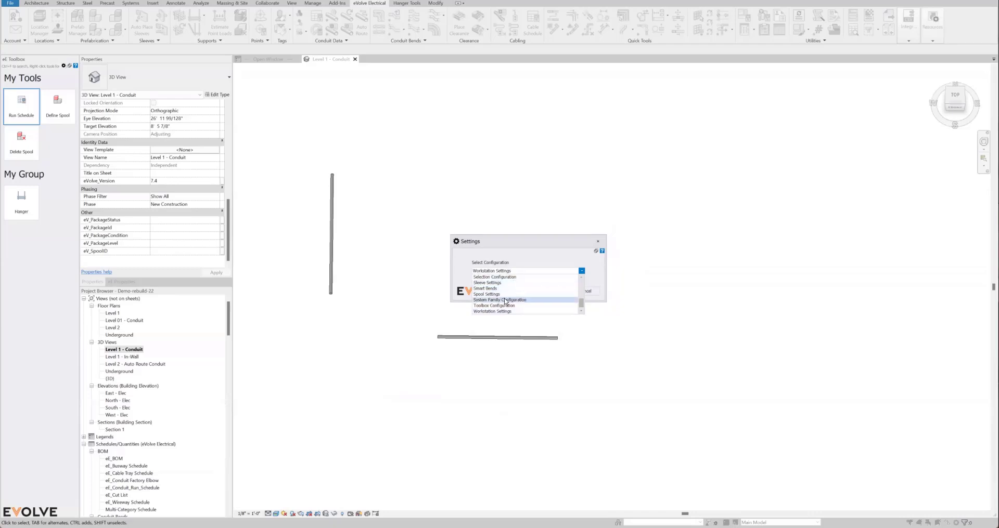
pyautogui.scroll(1, 531, 308)
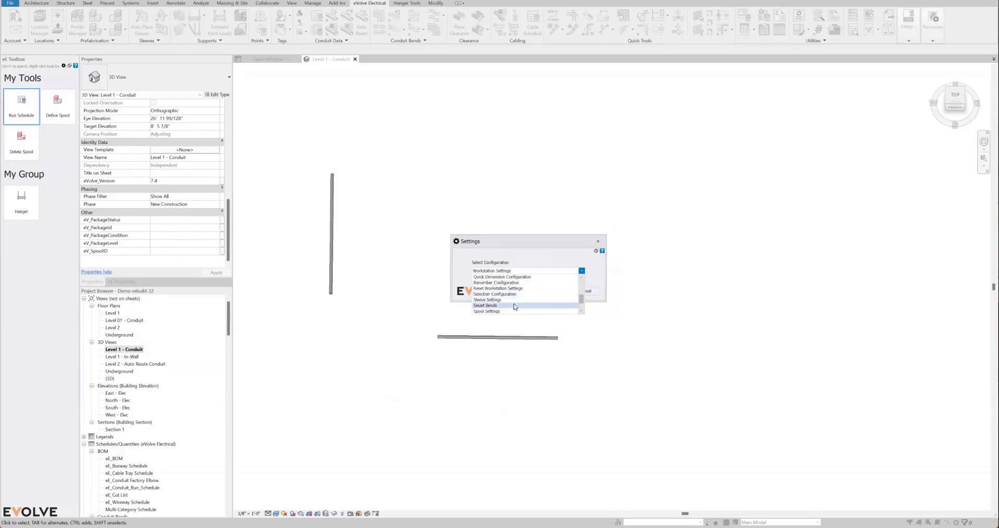
pyautogui.scroll(1, 514, 306)
pyautogui.scroll(3, 515, 304)
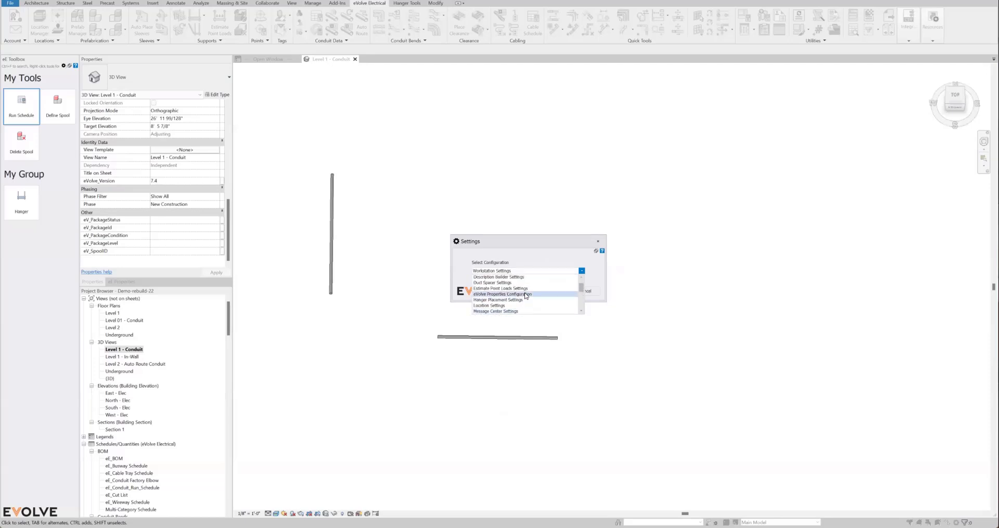
pyautogui.scroll(-1, 525, 297)
pyautogui.click(496, 311)
pyautogui.click(582, 271)
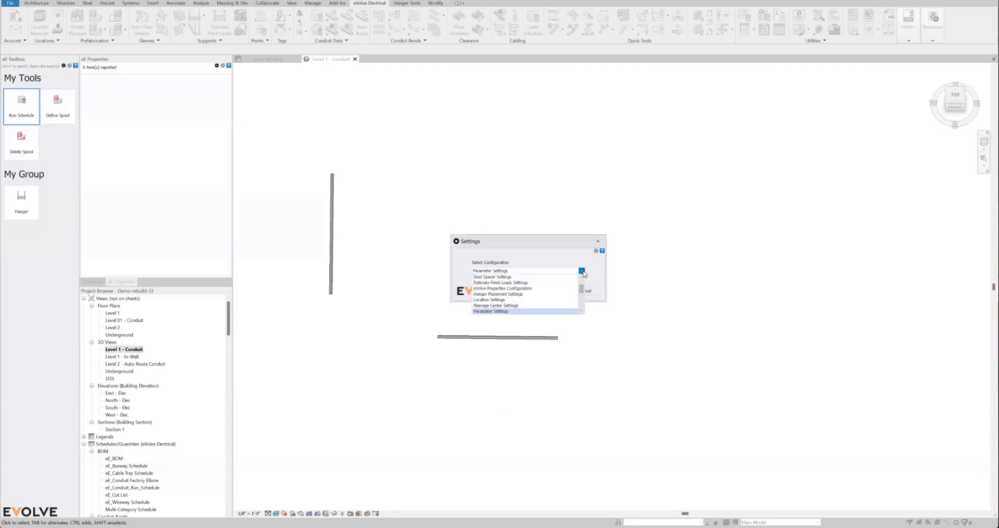
pyautogui.click(502, 311)
pyautogui.click(551, 292)
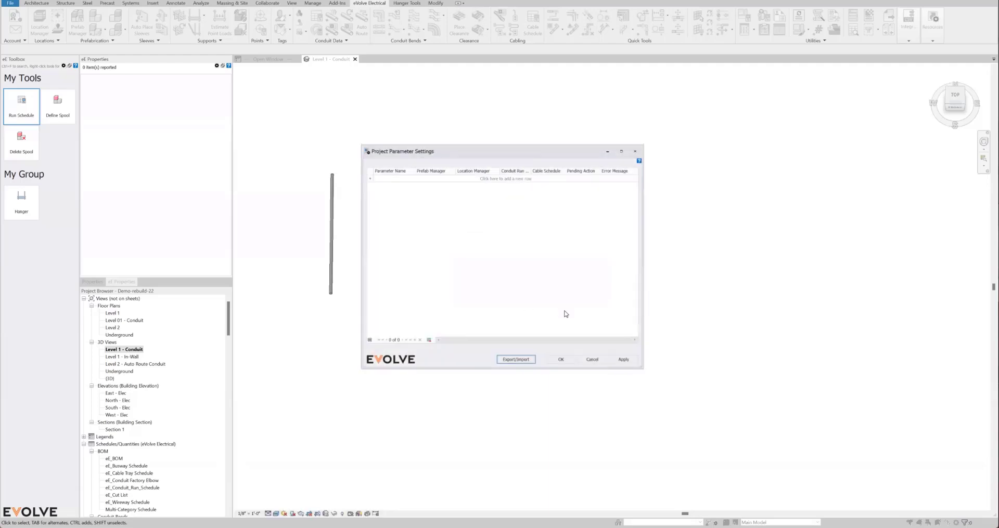
# - Add a new row to the project parameter settings and choose MyConduitColor as its parameter name
pyautogui.click(442, 179)
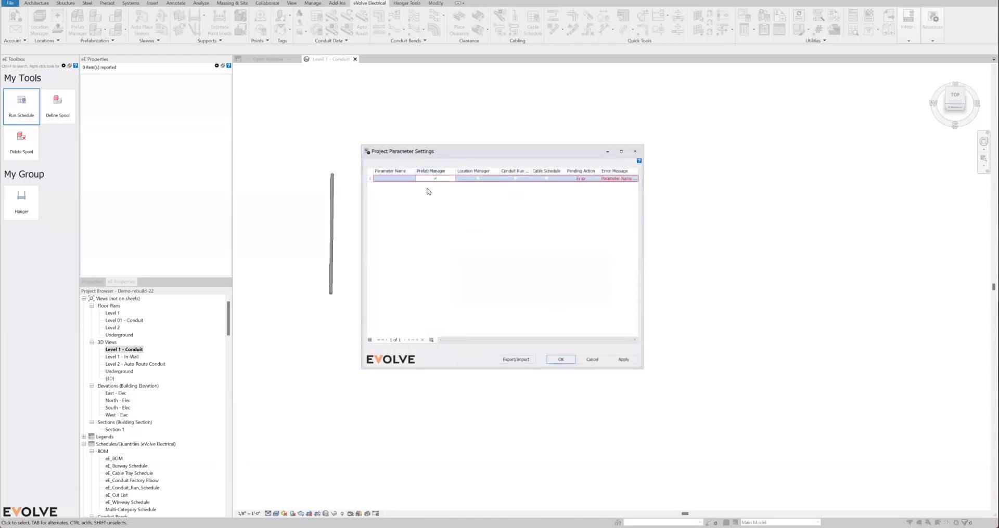
pyautogui.click(405, 178)
pyautogui.click(404, 178)
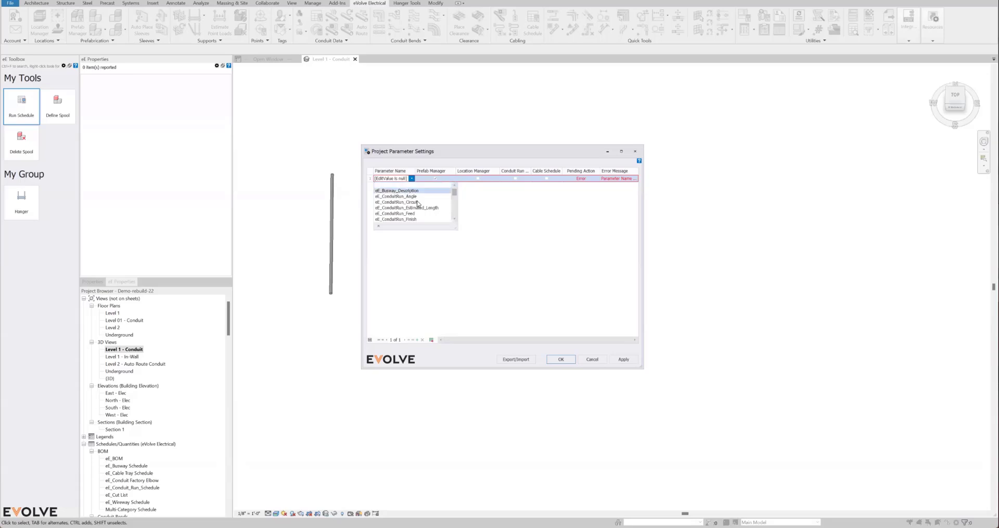
pyautogui.scroll(-10, 417, 203)
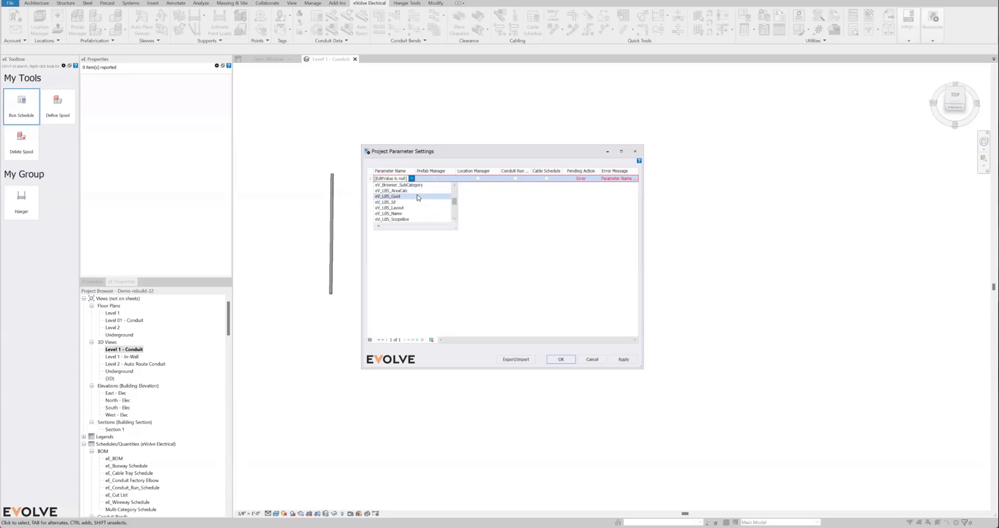
pyautogui.scroll(-10, 418, 197)
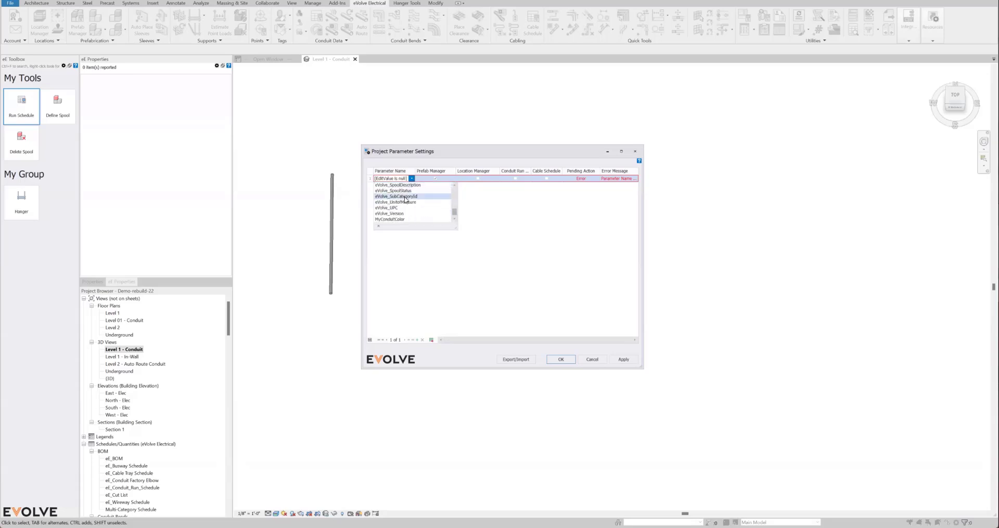
pyautogui.click(397, 219)
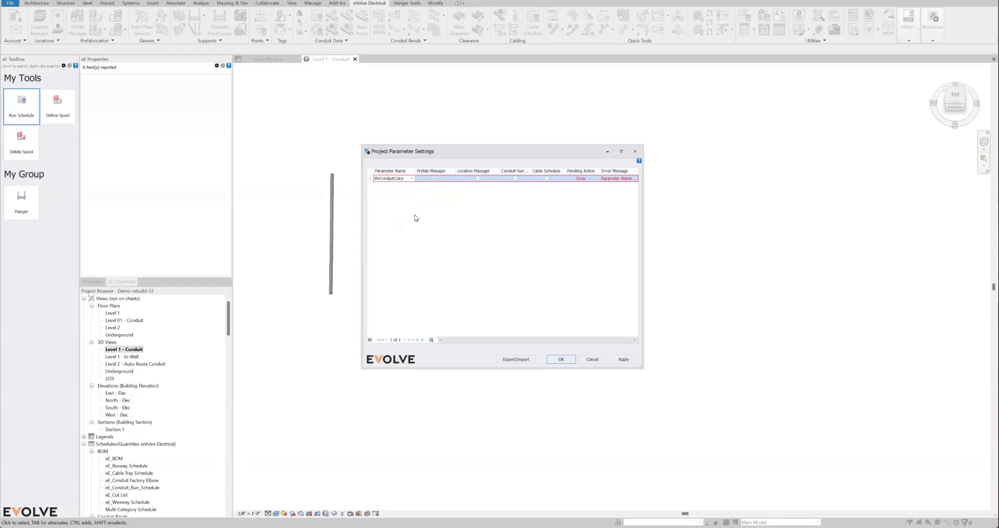
# - Enable MyConduitColor for the conduit run schedule but not for Prefab Manager, apply the change and close the settings
pyautogui.click(434, 178)
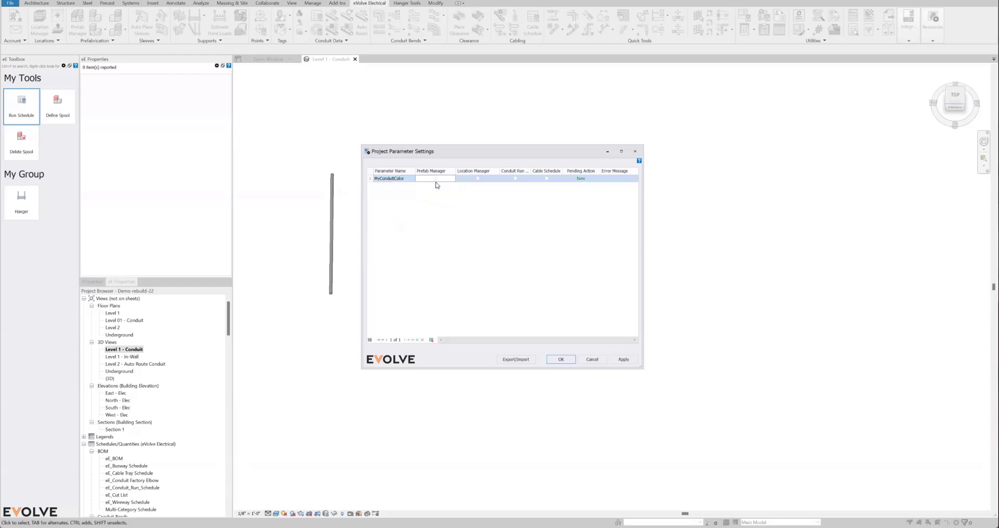
pyautogui.click(515, 178)
pyautogui.click(621, 360)
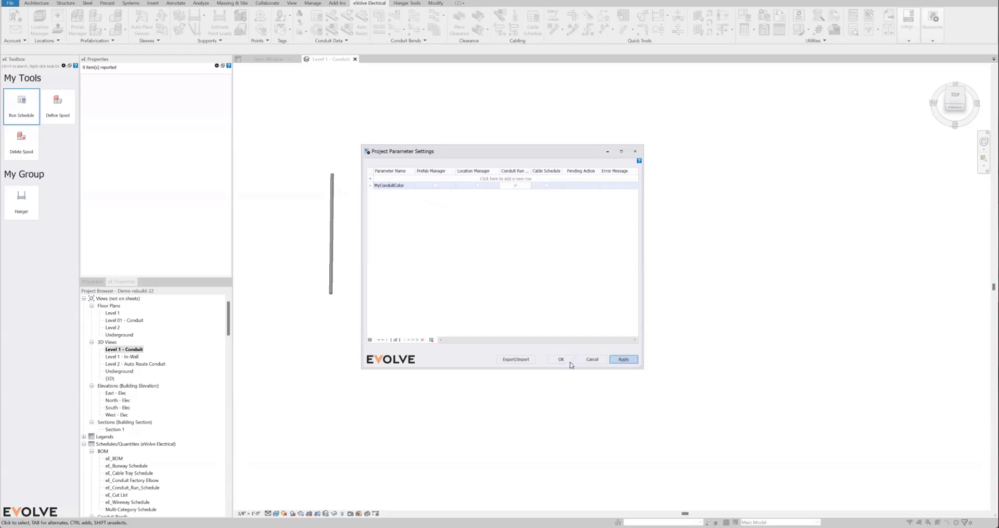
pyautogui.click(560, 359)
pyautogui.click(547, 291)
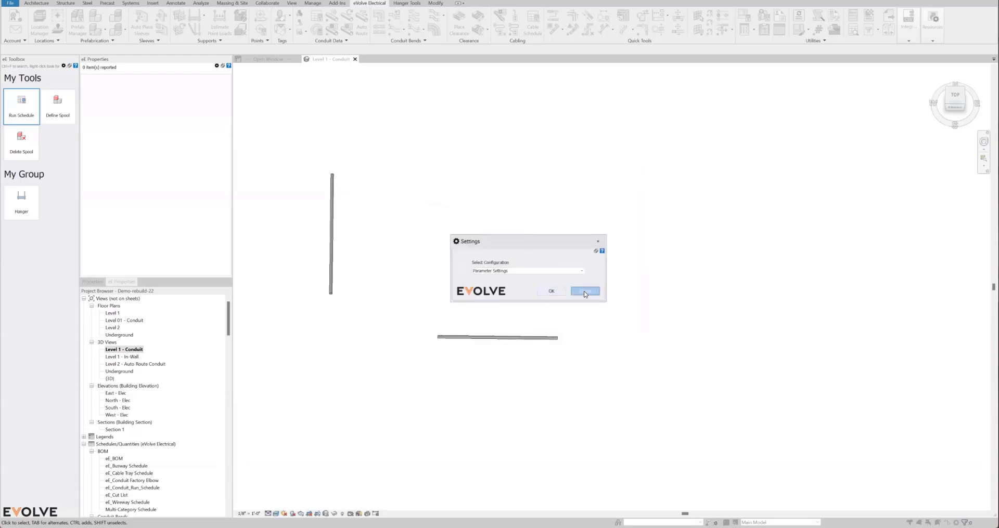
# - Open the Project Conduit Run Schedule with all runs loaded, add the MyConduitColor column to its grid and close the schedule
pyautogui.click(319, 19)
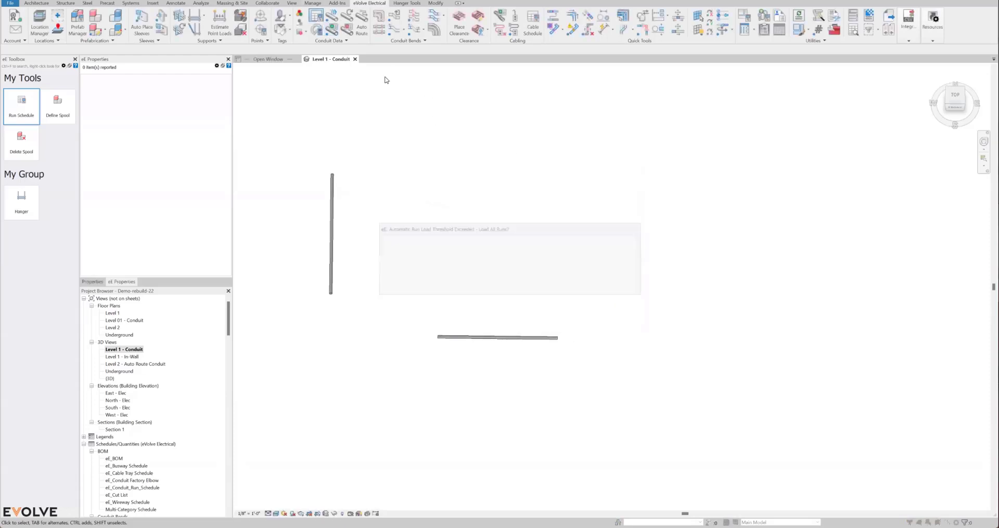
pyautogui.click(485, 285)
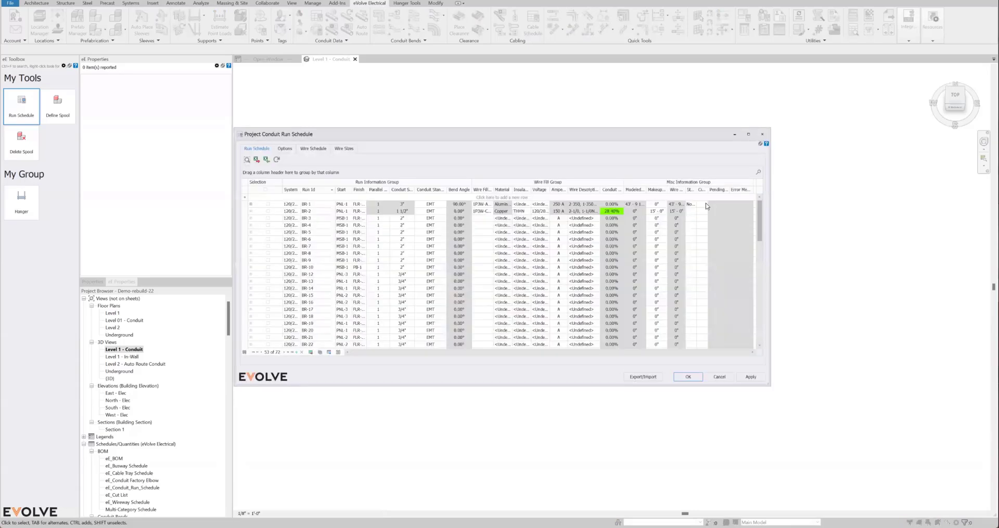
pyautogui.rightClick(723, 185)
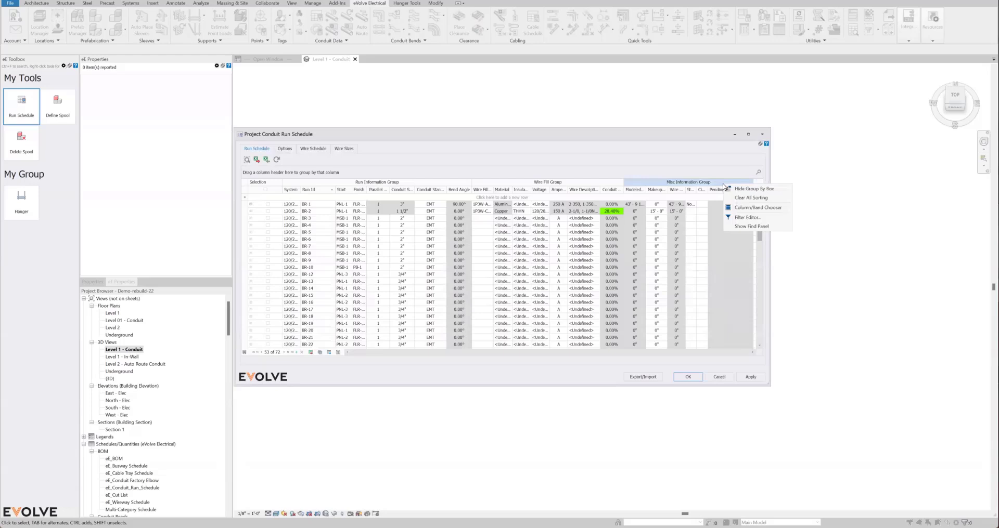
pyautogui.click(751, 208)
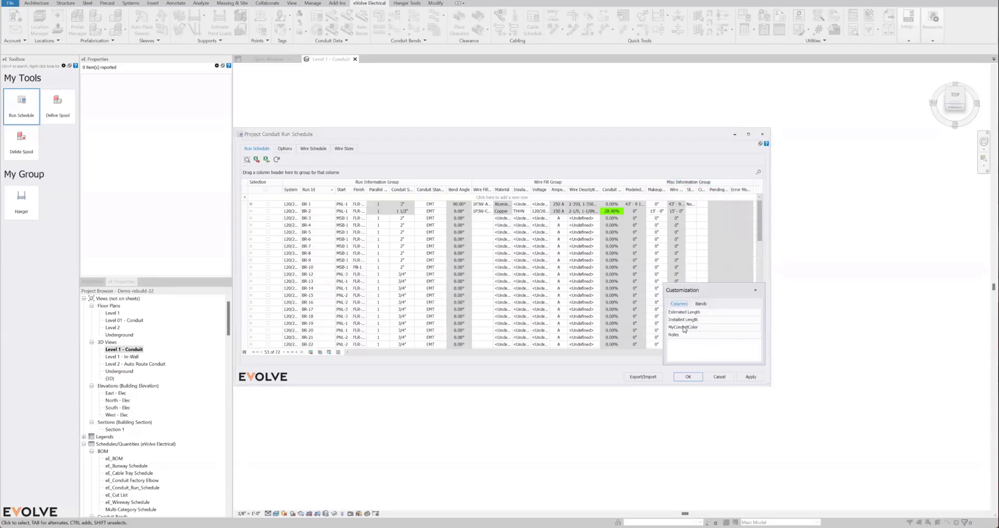
pyautogui.click(685, 330)
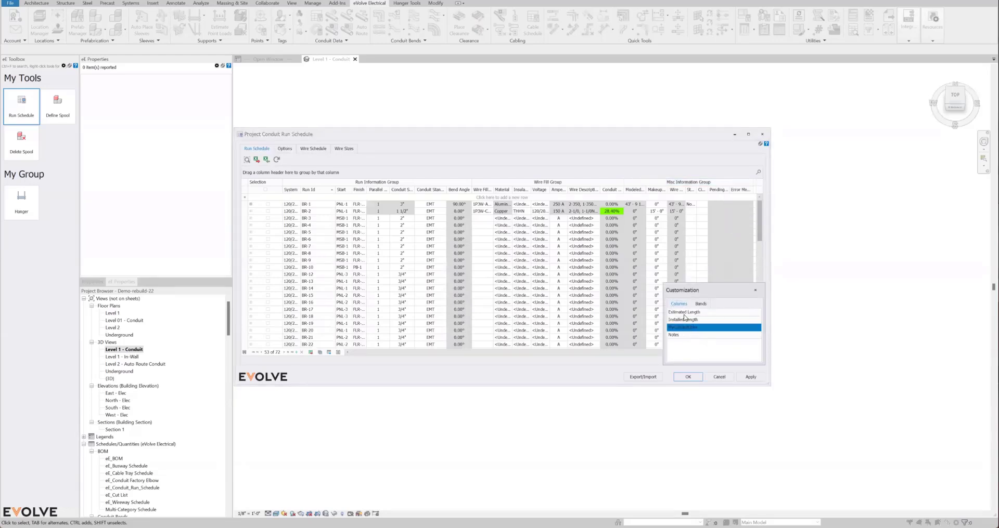
pyautogui.doubleClick(688, 329)
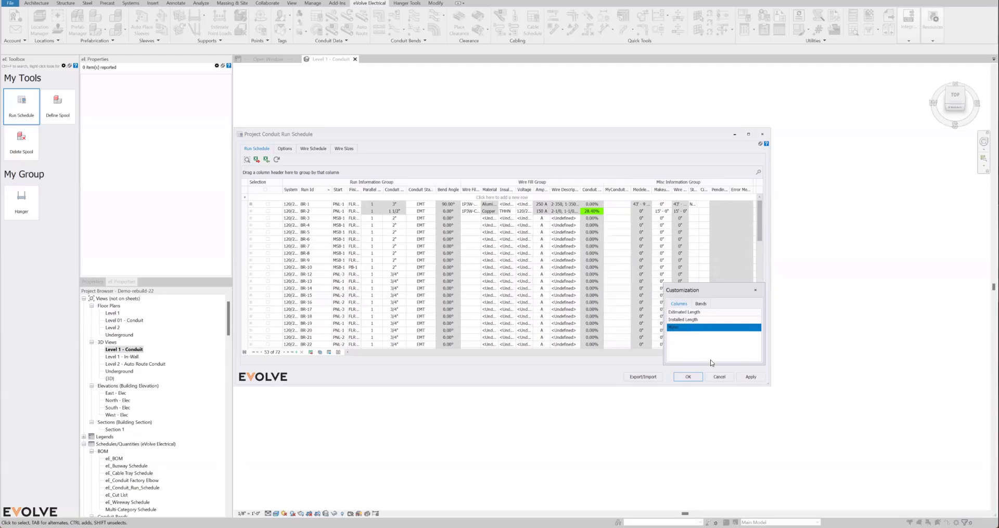
pyautogui.click(630, 365)
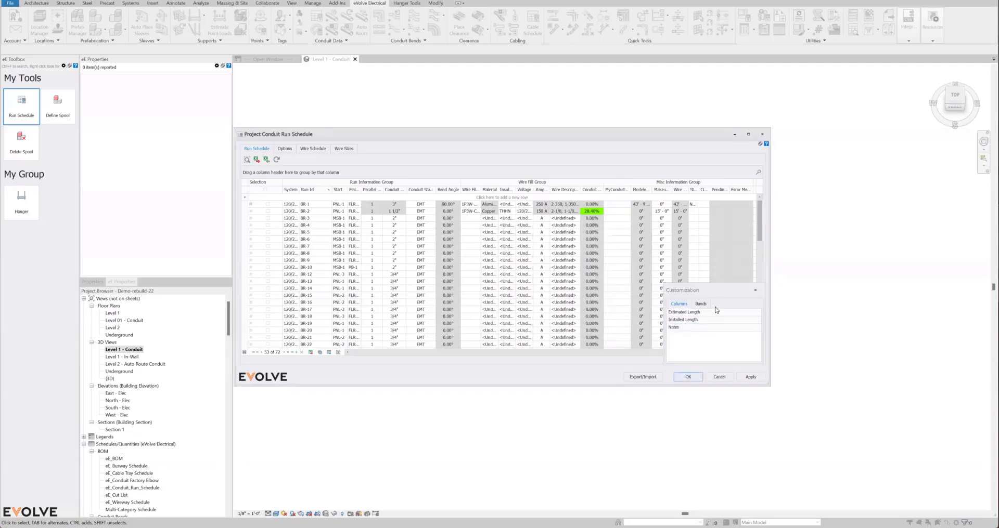
pyautogui.click(755, 292)
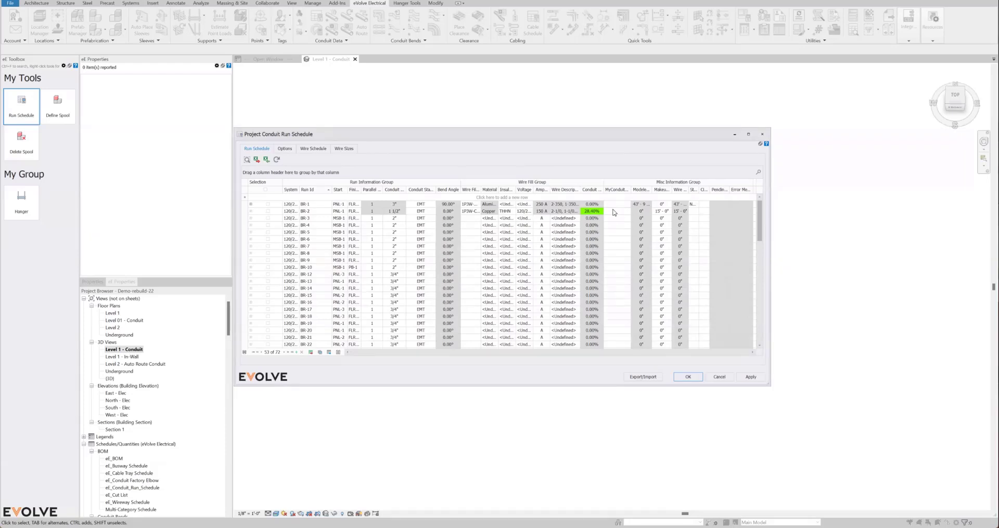
pyautogui.click(719, 377)
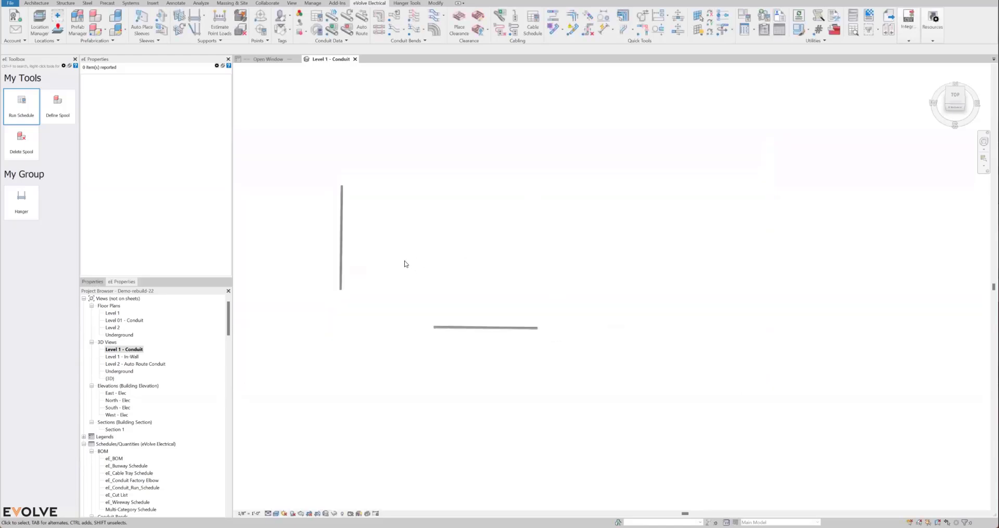
pyautogui.scroll(-2, 406, 263)
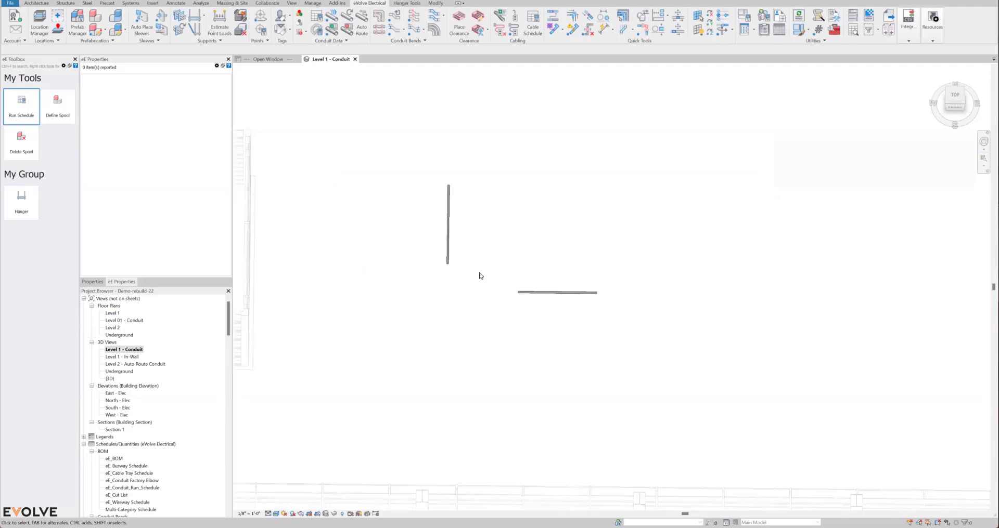
pyautogui.moveTo(509, 361); pyautogui.dragTo(552, 361, button='middle')
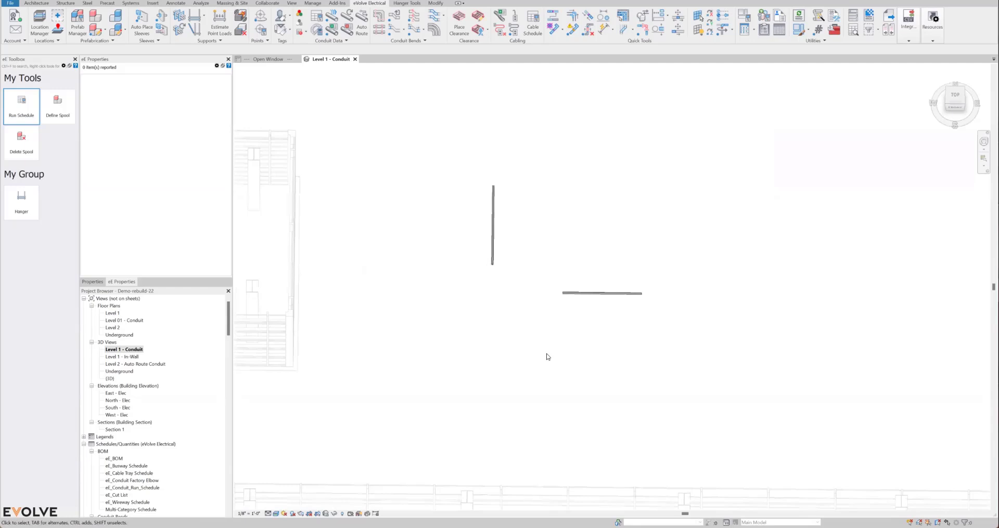